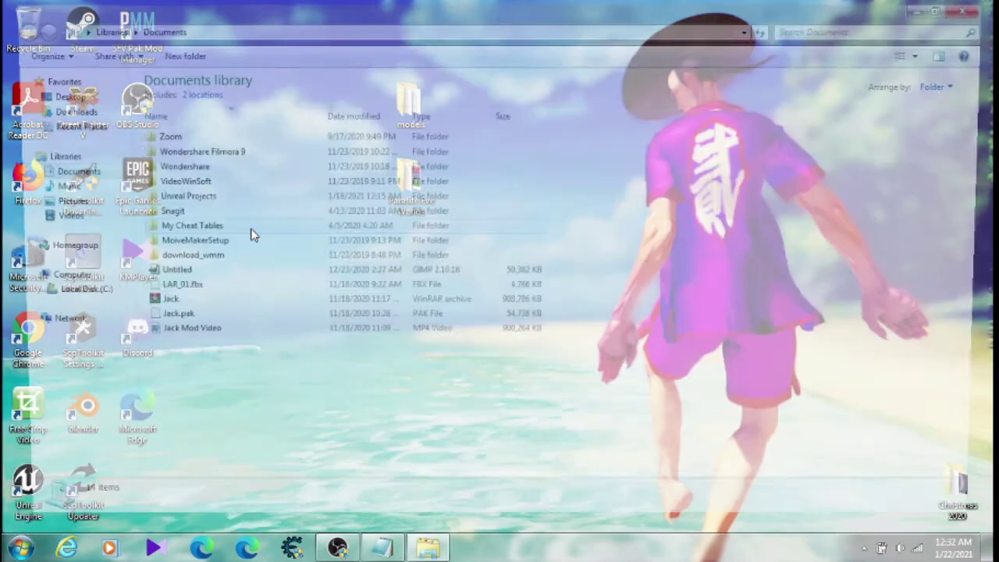
Browse from the C: drive into Program Files (x86) > Steam > steamapps
click(70, 294)
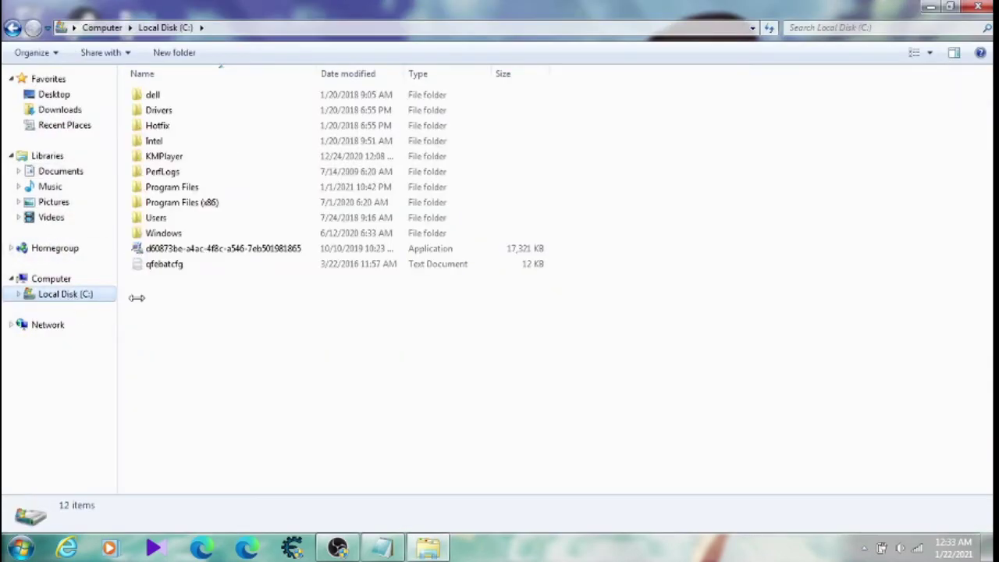
double_click(206, 205)
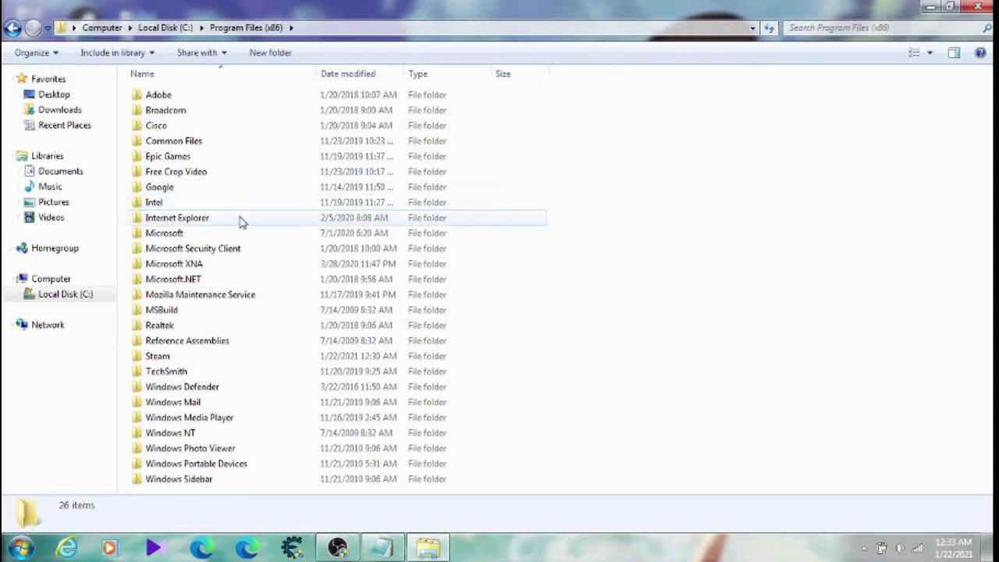
double_click(178, 359)
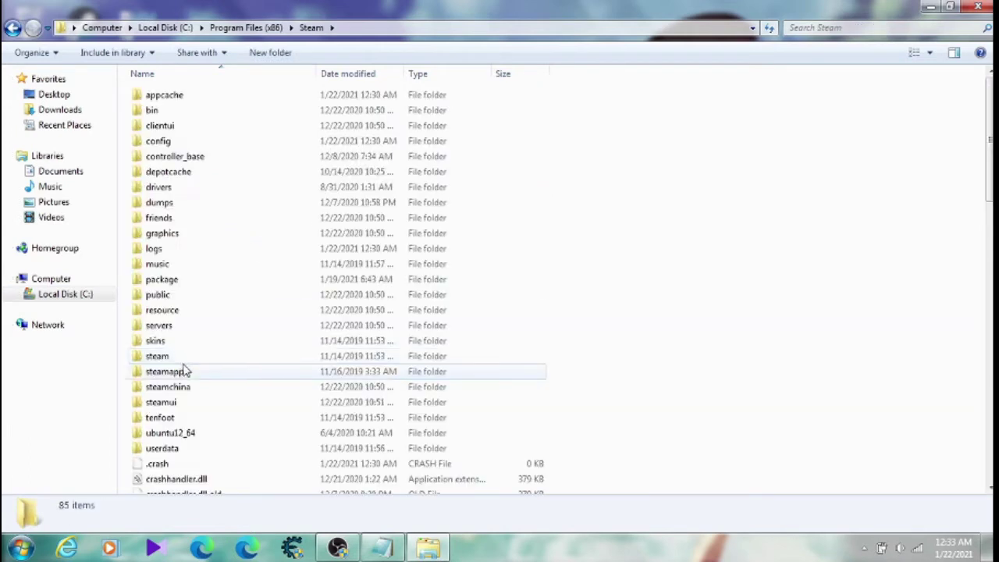
double_click(183, 373)
click(187, 114)
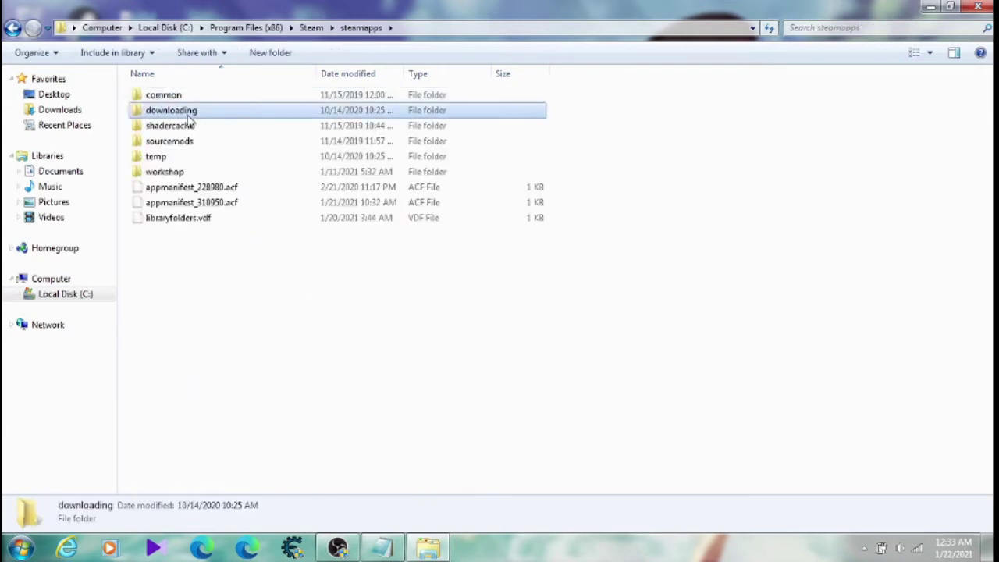
Continue into common > StreetFighterV > StreetFighterV > Content and review the Paks folder listing
double_click(165, 96)
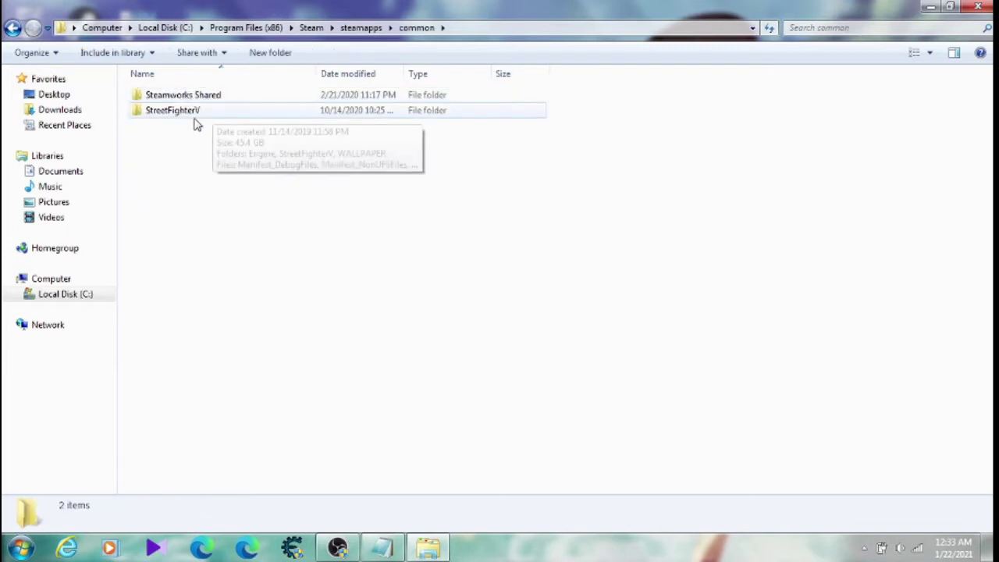
double_click(194, 112)
double_click(195, 114)
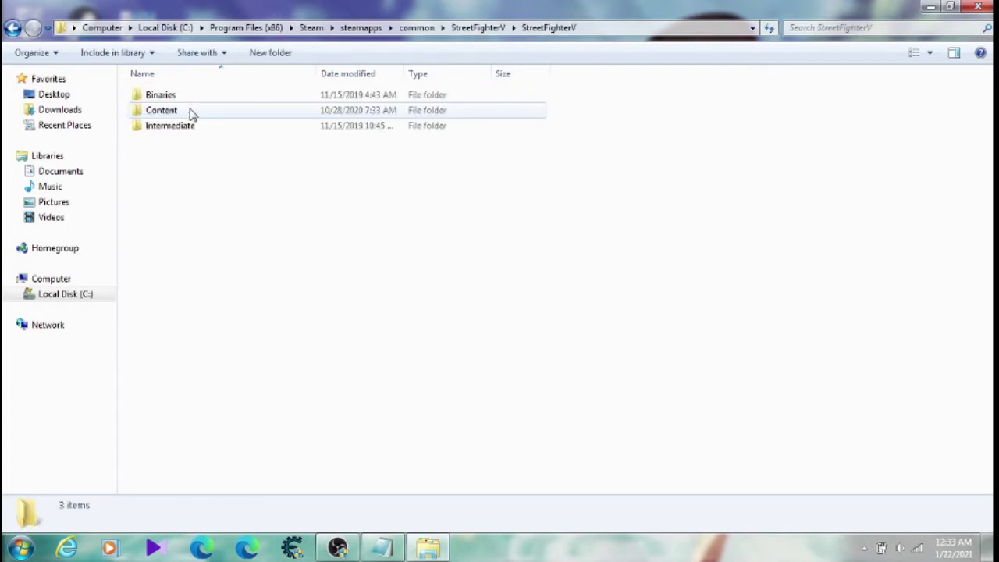
double_click(187, 159)
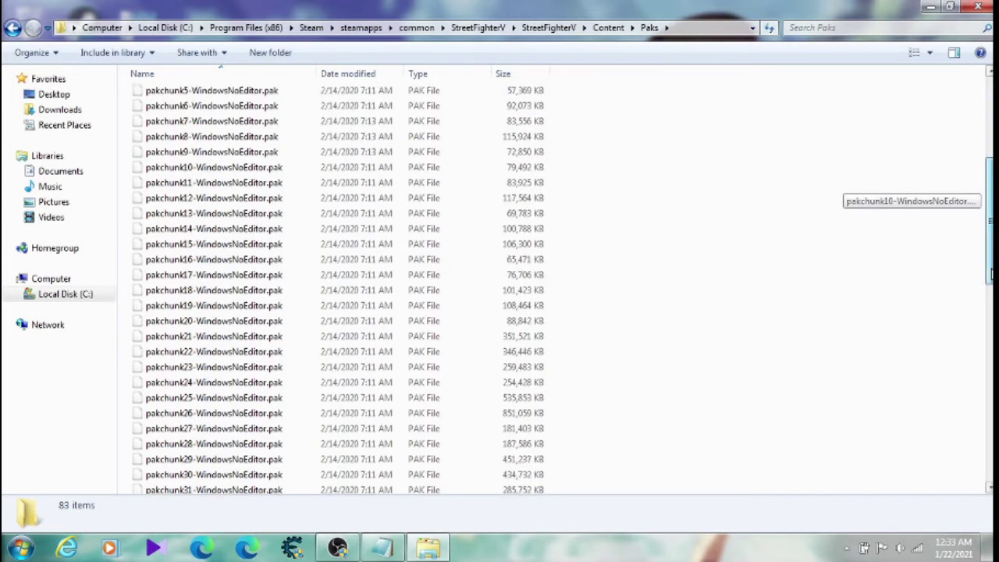
scroll(836, 188, down, 15)
scroll(835, 187, up, 15)
scroll(835, 188, down, 15)
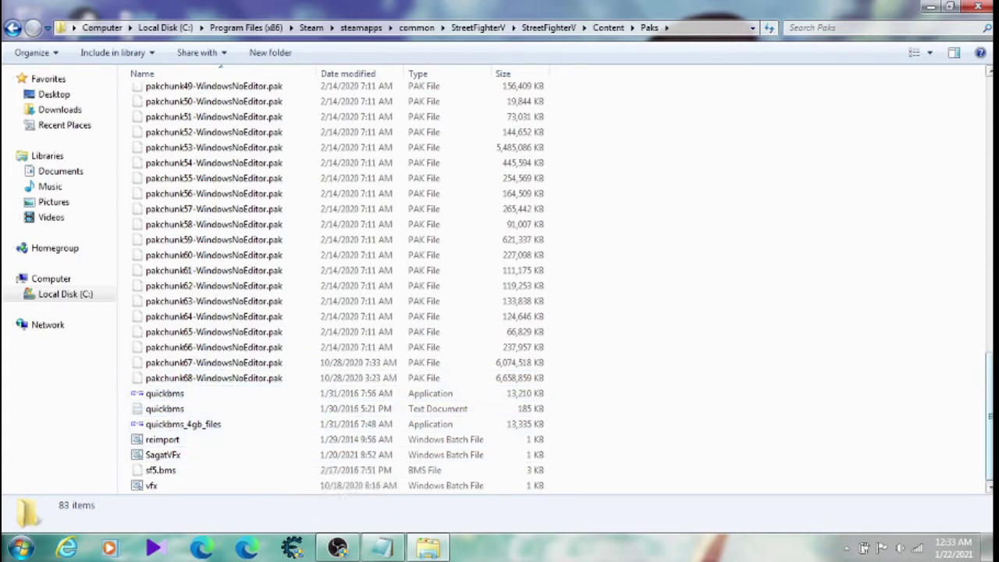
scroll(186, 174, up, 10)
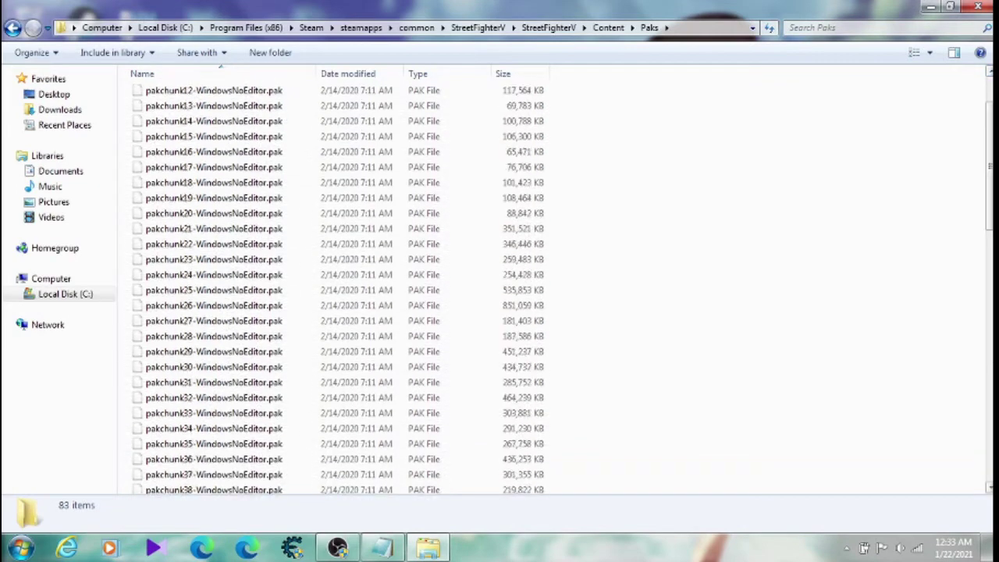
scroll(186, 174, up, 9)
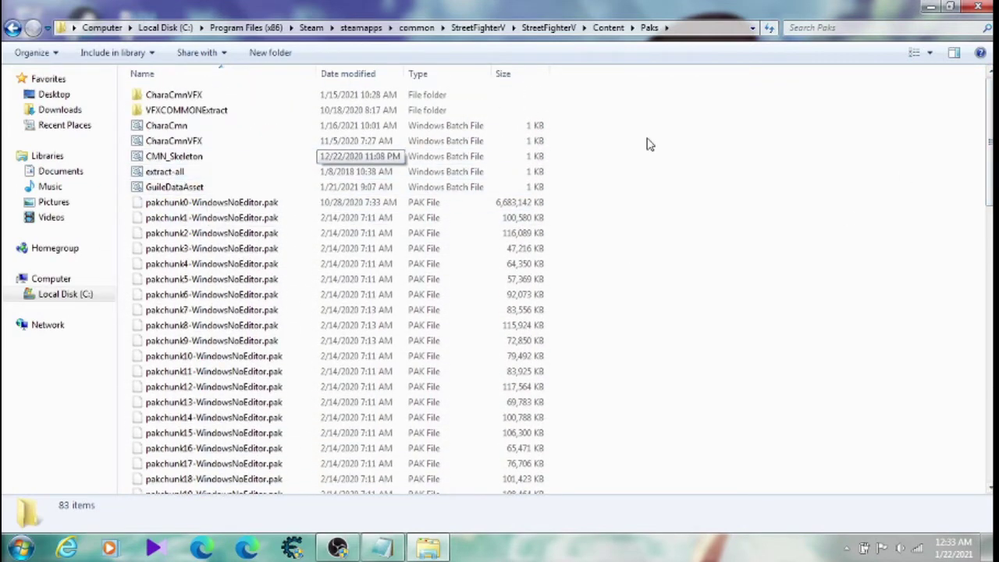
Copy the Paks folder path from the Explorer address bar
click(687, 28)
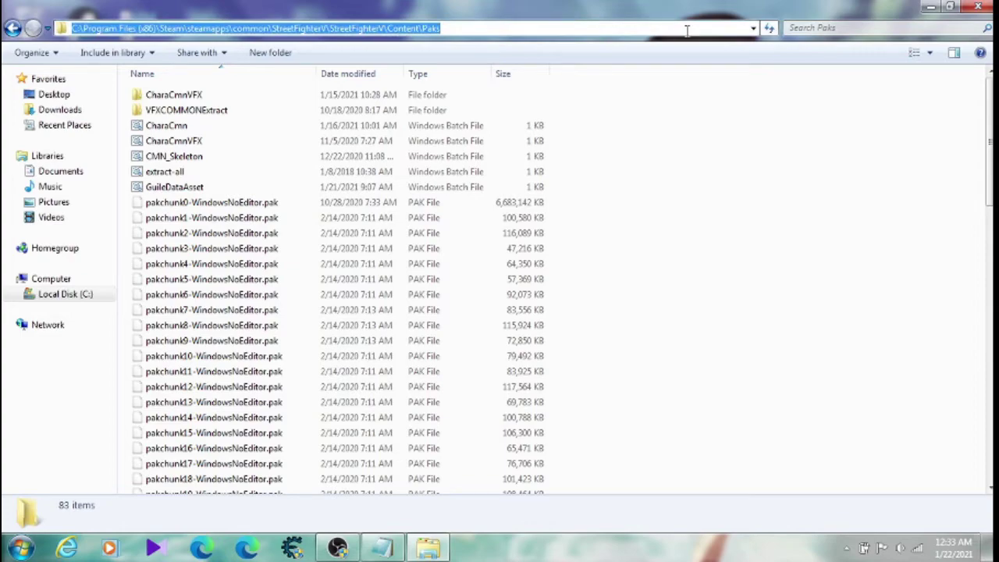
right_click(413, 25)
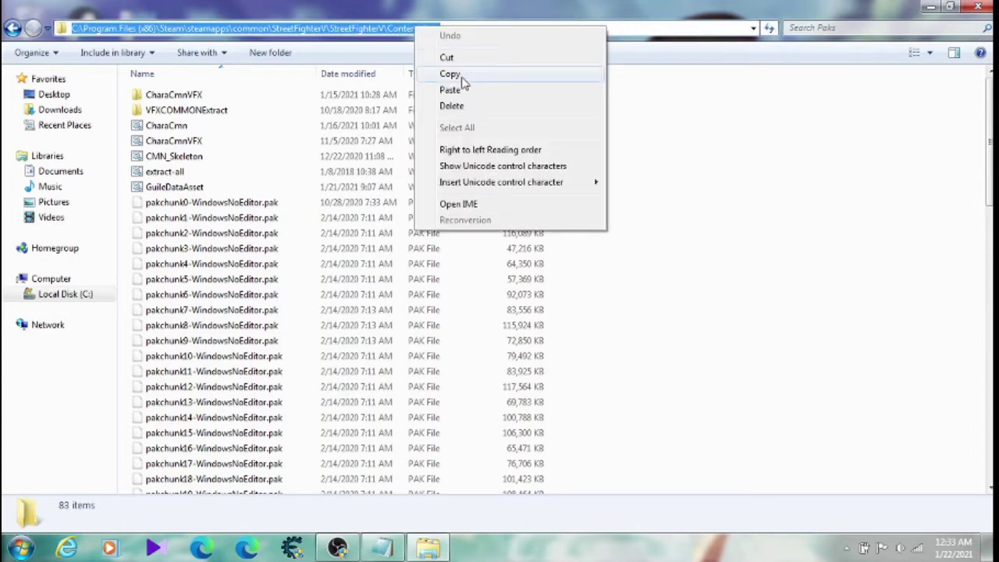
click(439, 73)
Minimize Explorer and open the desktop's models > umodel_win32 folder
click(934, 7)
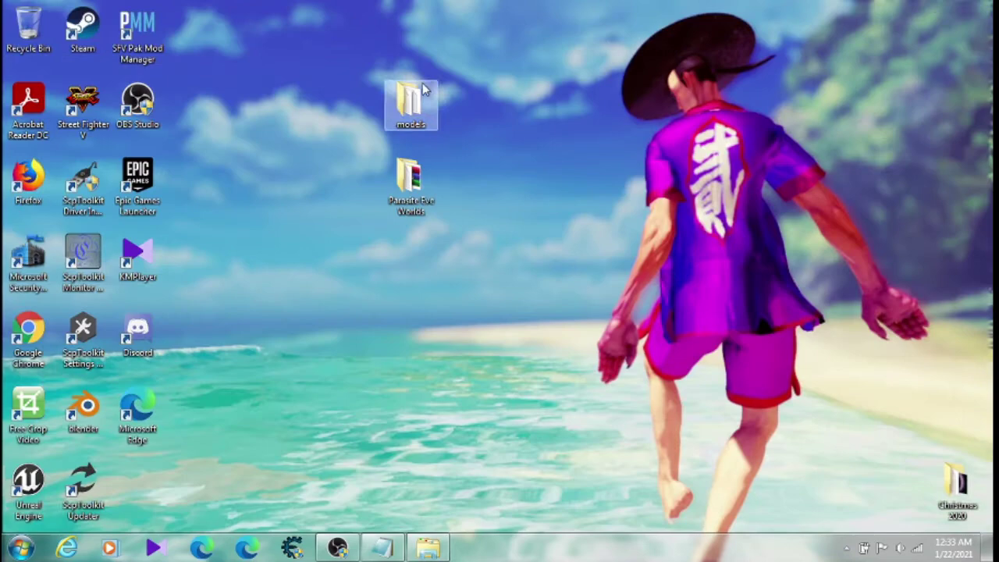
double_click(412, 106)
double_click(190, 188)
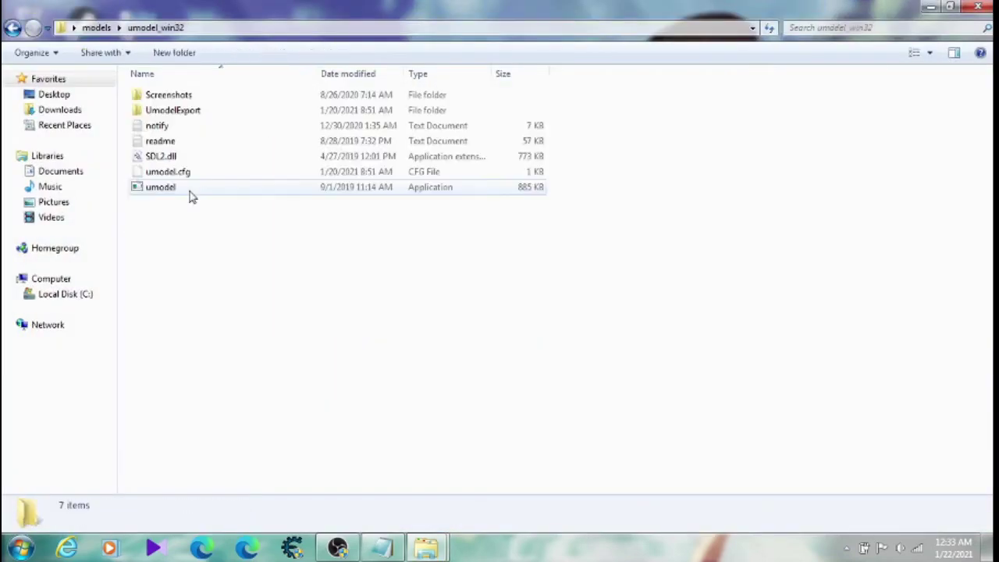
Launch umodel, replace the game files path with the pasted Paks path, and confirm the scan
click(195, 192)
double_click(192, 191)
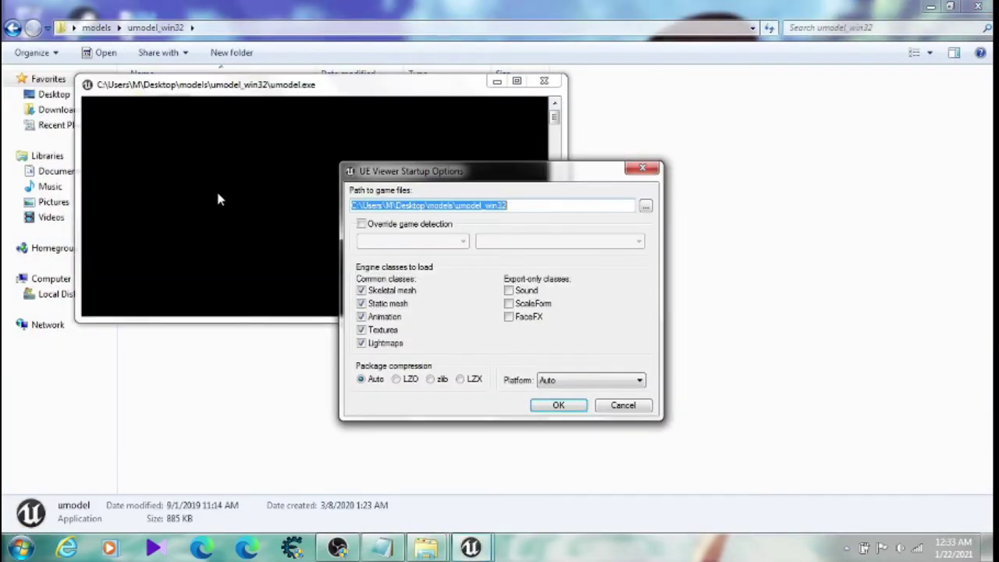
click(528, 206)
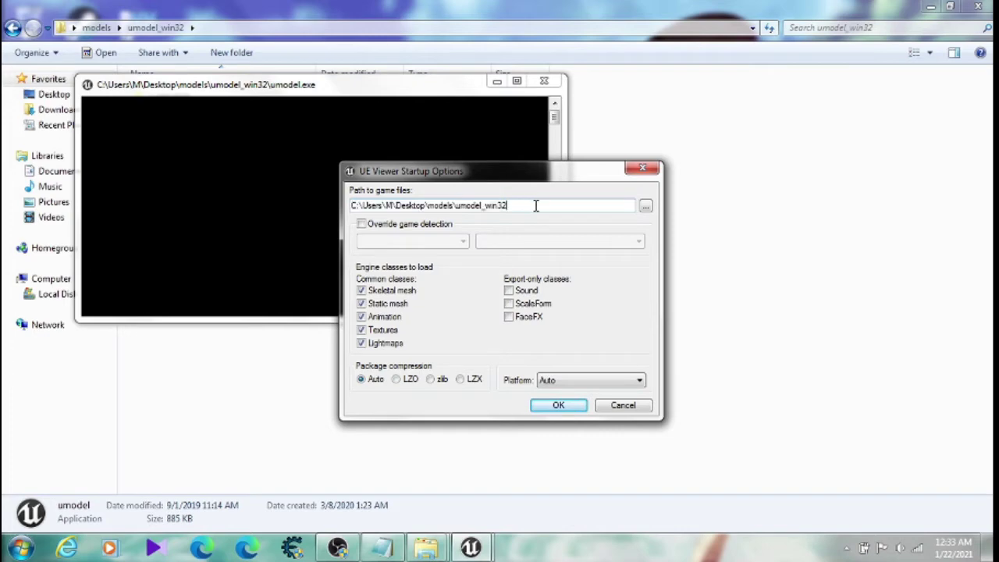
key(ctrl+a)
key(BackSpace)
key(ctrl+v)
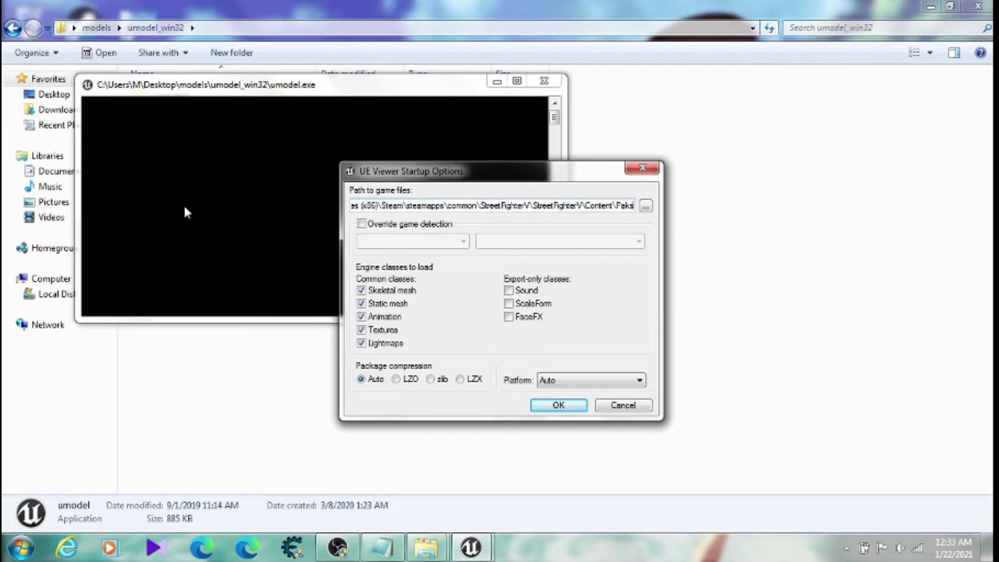
key(Return)
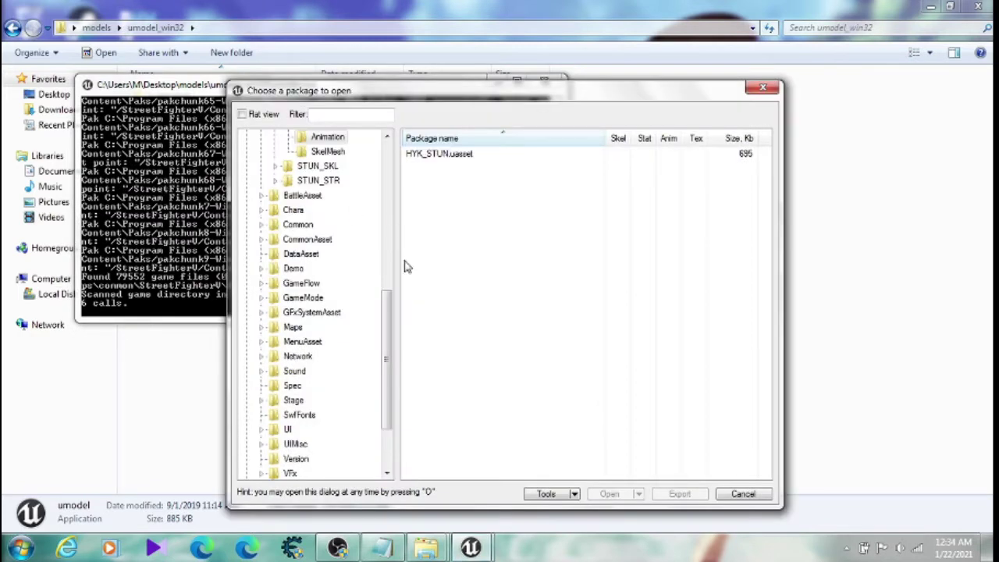
Scroll the package tree and expand the Chara and FAN folders
drag(387, 327, 403, 139)
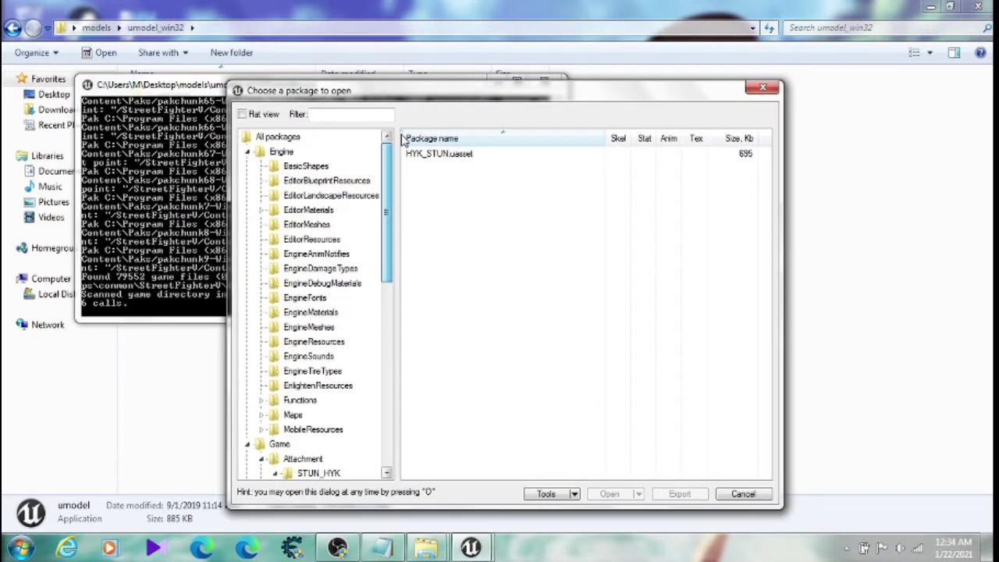
mouse_move(404, 162)
mouse_down()
mouse_move(394, 360)
mouse_move(392, 288)
mouse_up()
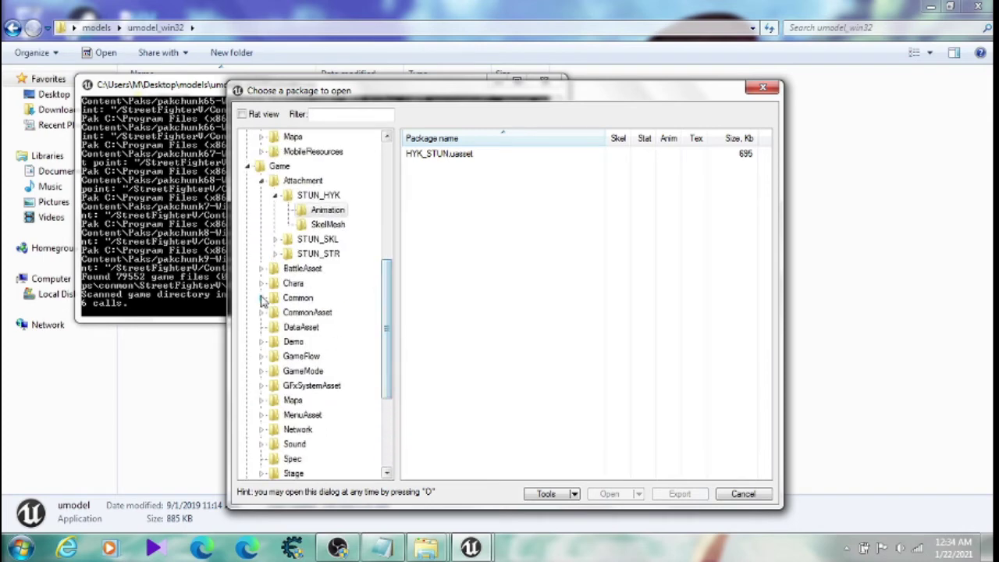
click(261, 287)
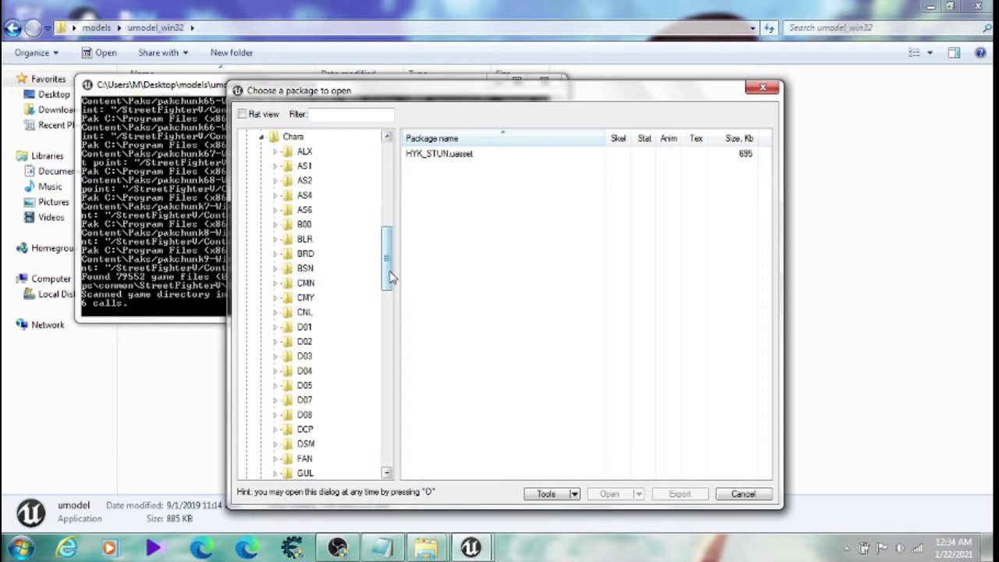
mouse_move(390, 280)
mouse_down()
mouse_move(393, 297)
mouse_move(385, 257)
mouse_up()
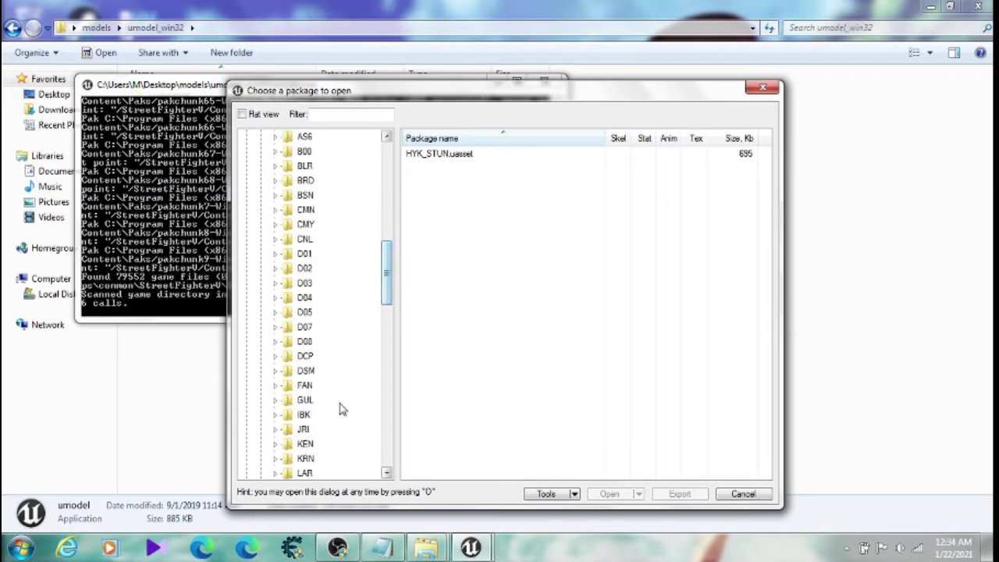
click(274, 390)
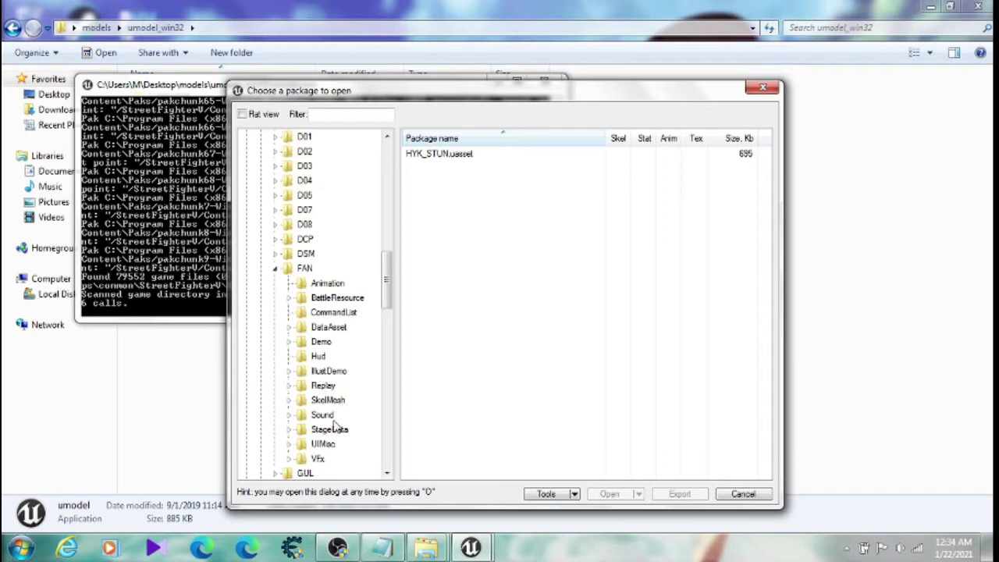
Expand SkelMesh > 02 > Mesh and open the FAN_02.uasset package
click(289, 400)
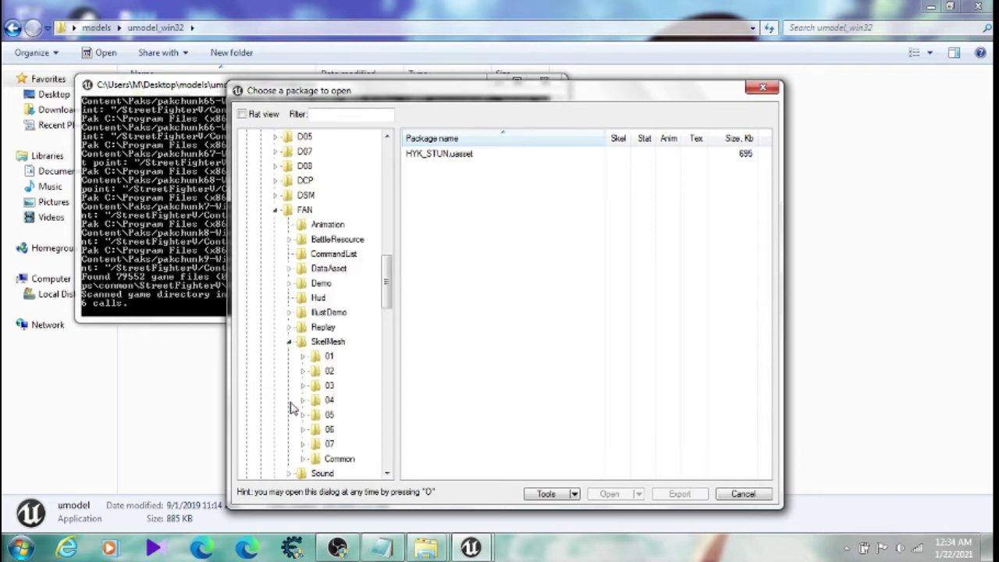
click(323, 372)
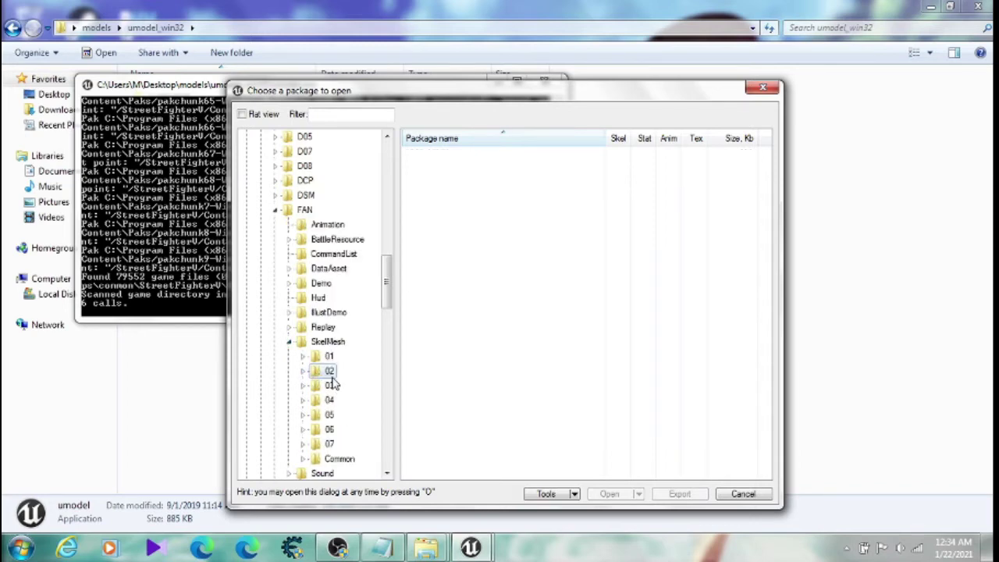
click(304, 373)
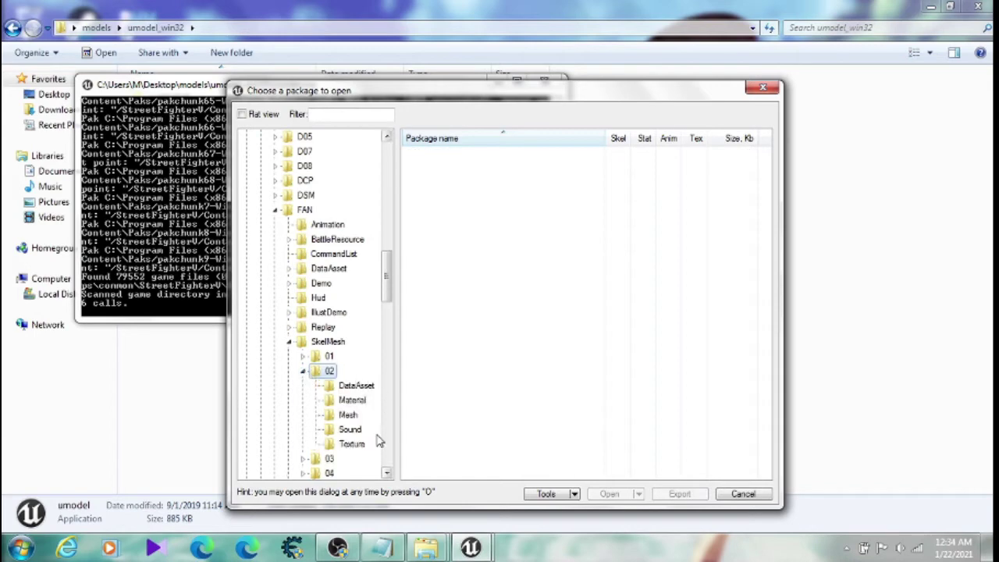
click(343, 416)
click(484, 154)
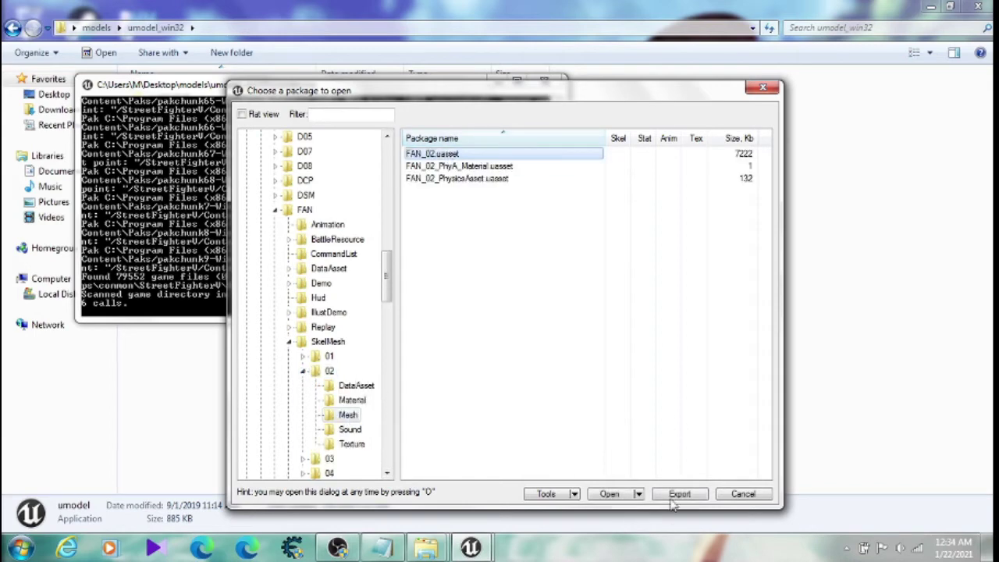
click(609, 494)
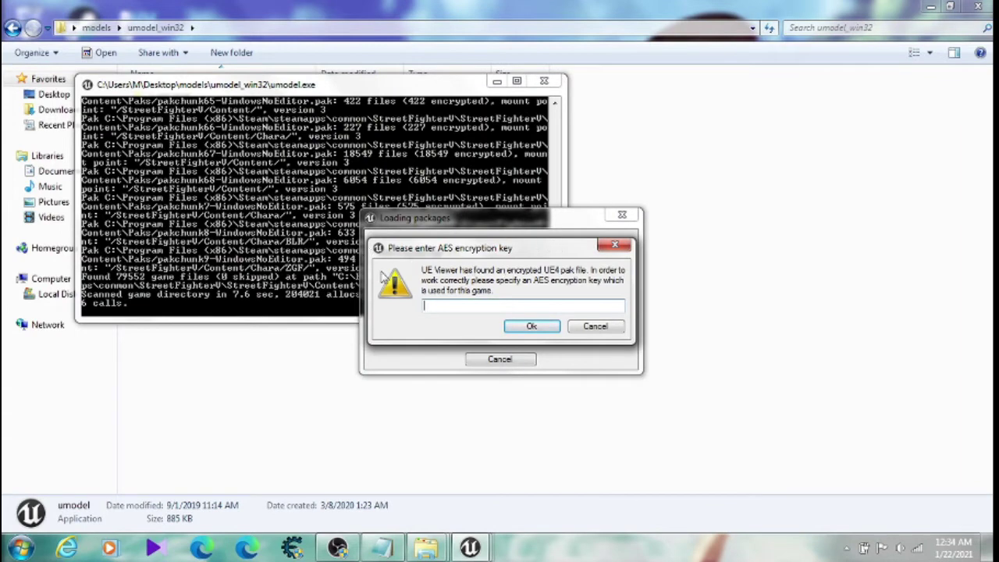
Copy the saved SFV AES key from Notepad and paste it into umodel's AES prompt
click(383, 547)
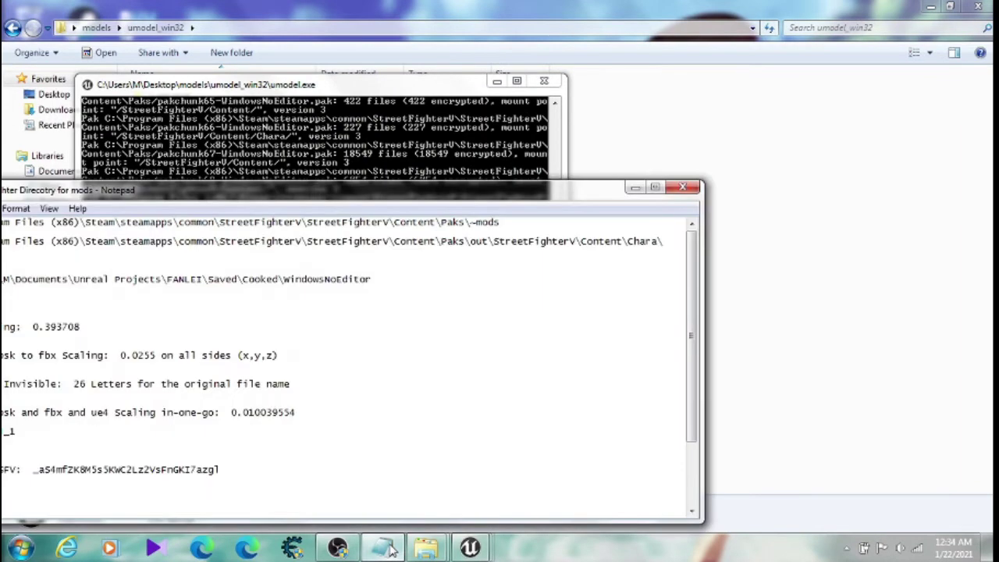
drag(260, 195, 498, 140)
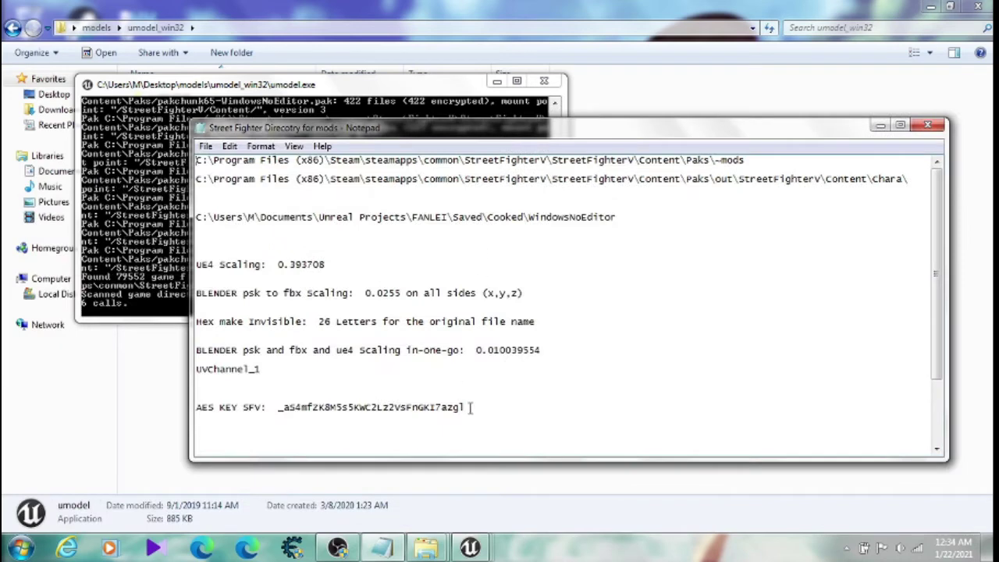
drag(471, 407, 285, 412)
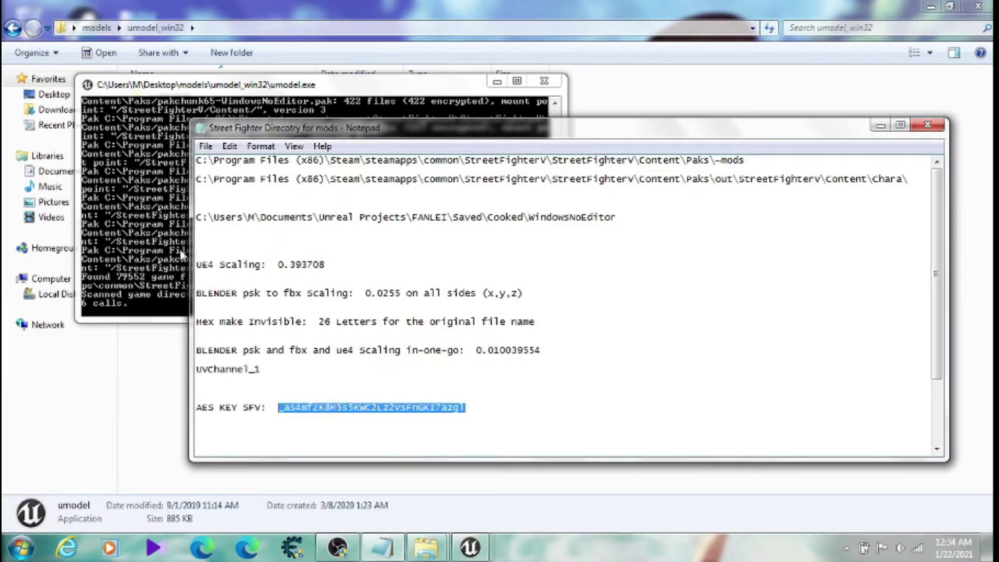
click(481, 7)
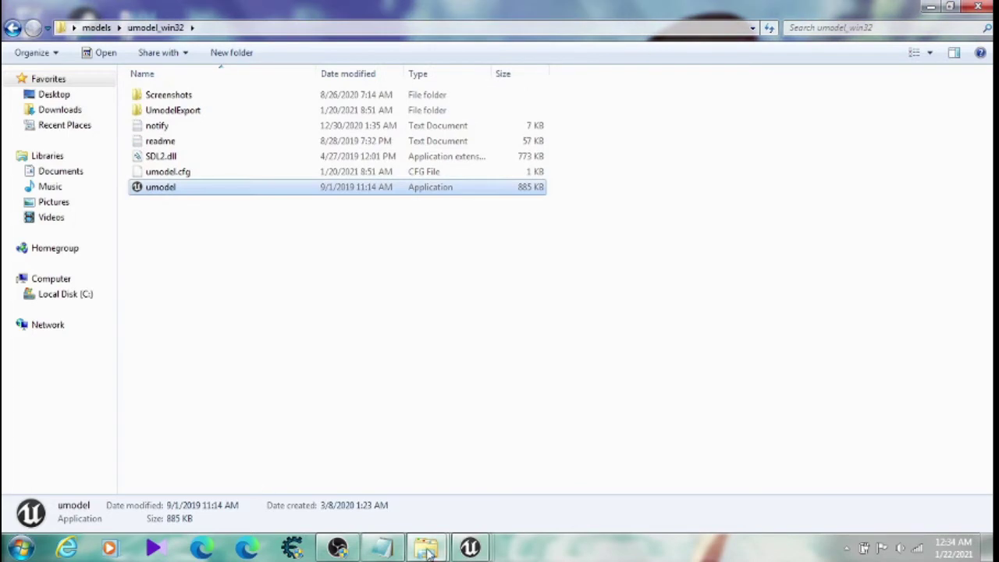
click(470, 547)
click(618, 462)
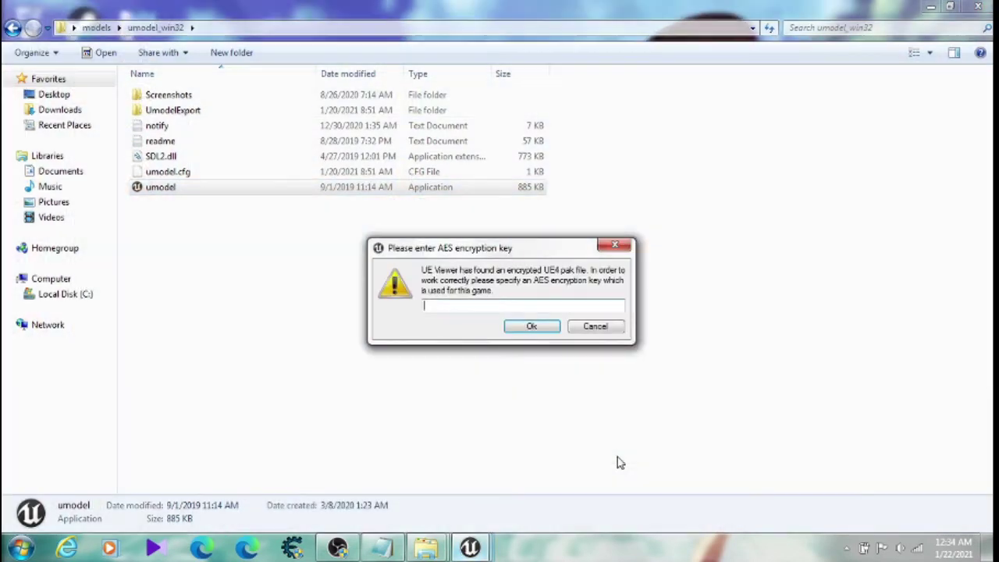
key(ctrl+v)
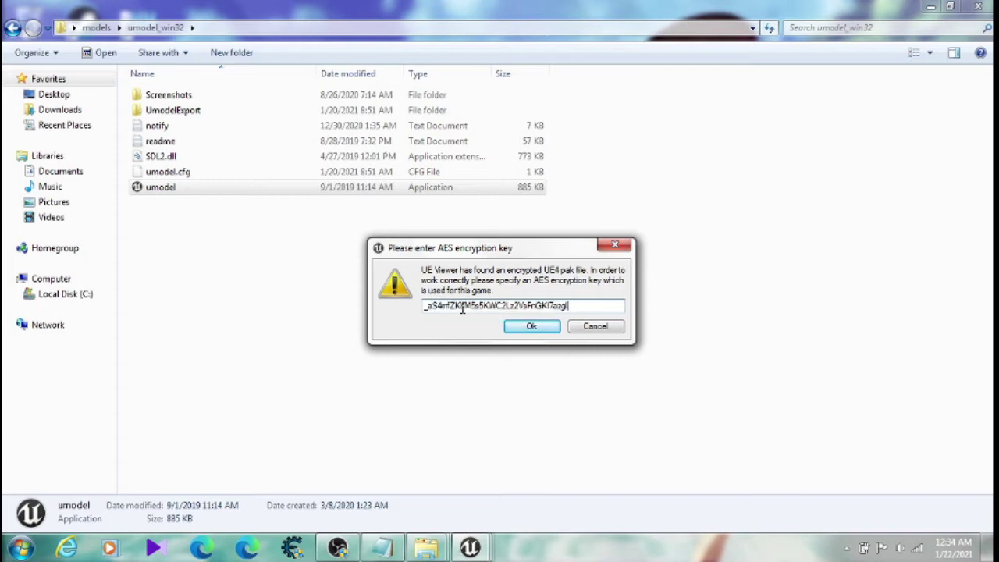
Confirm the AES key and load the mesh with Unreal engine 4.7
click(536, 322)
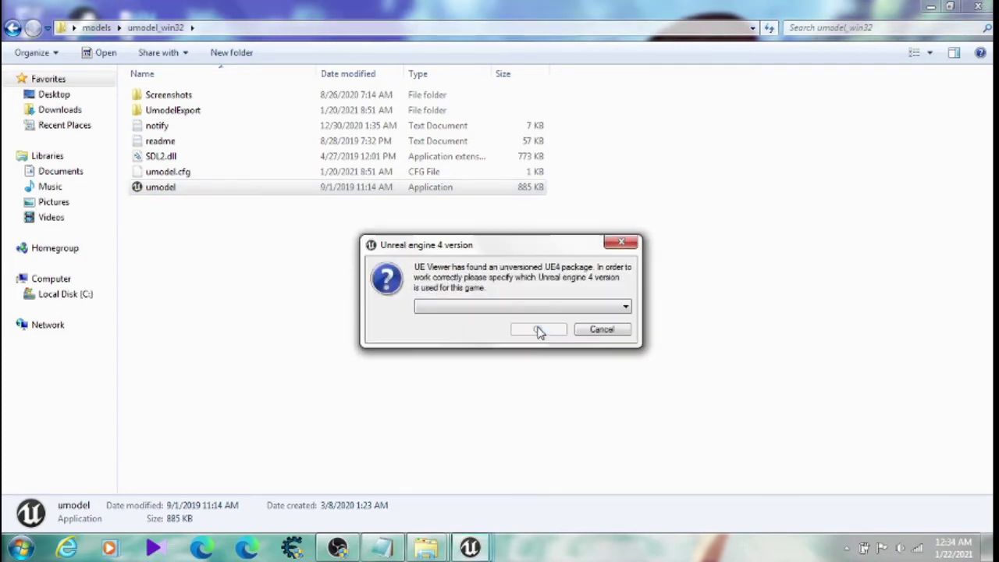
click(539, 307)
click(512, 320)
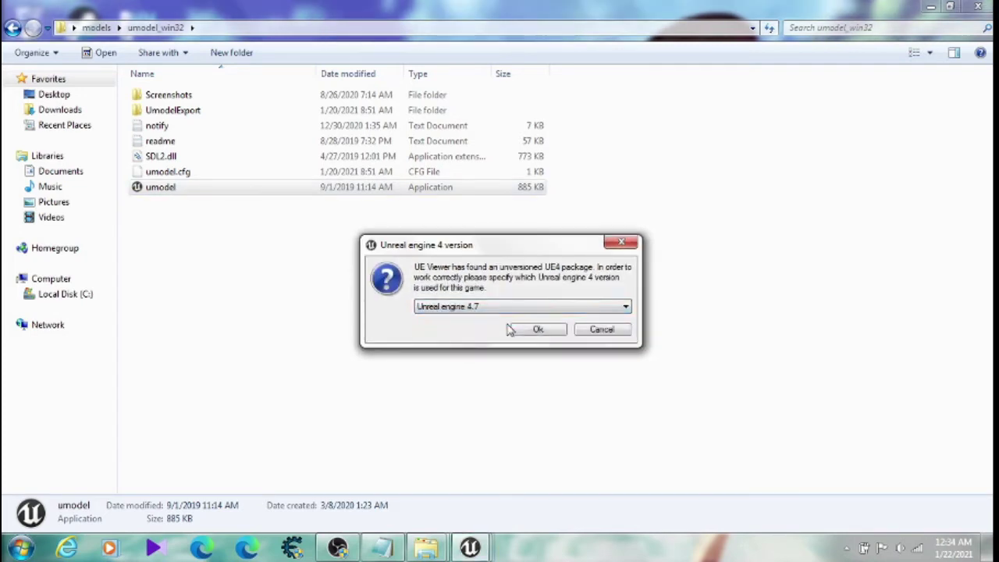
click(540, 329)
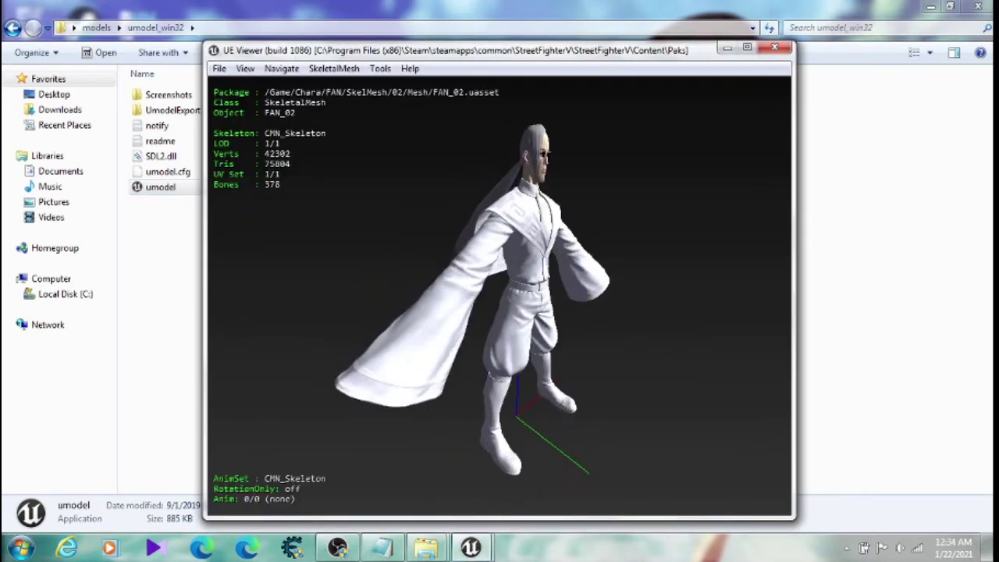
Load all five CT_FAN_02 texture packages from the 02 Texture folder
drag(675, 281, 342, 175)
click(220, 70)
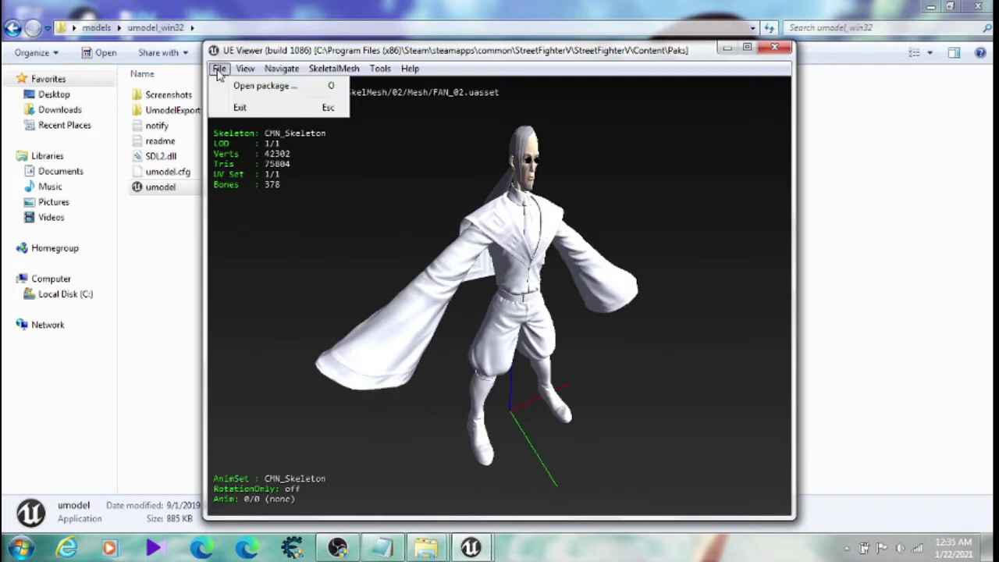
click(234, 87)
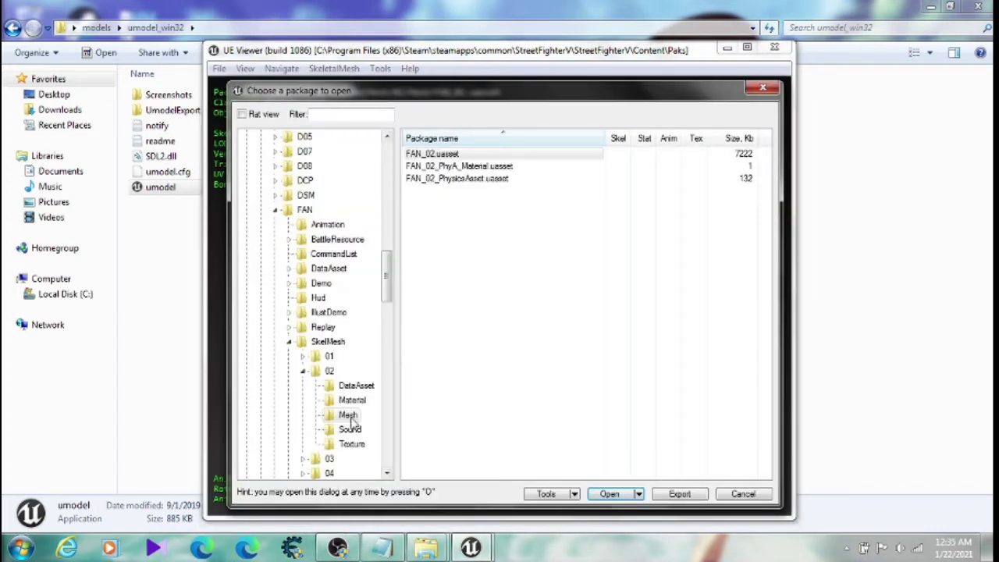
click(351, 446)
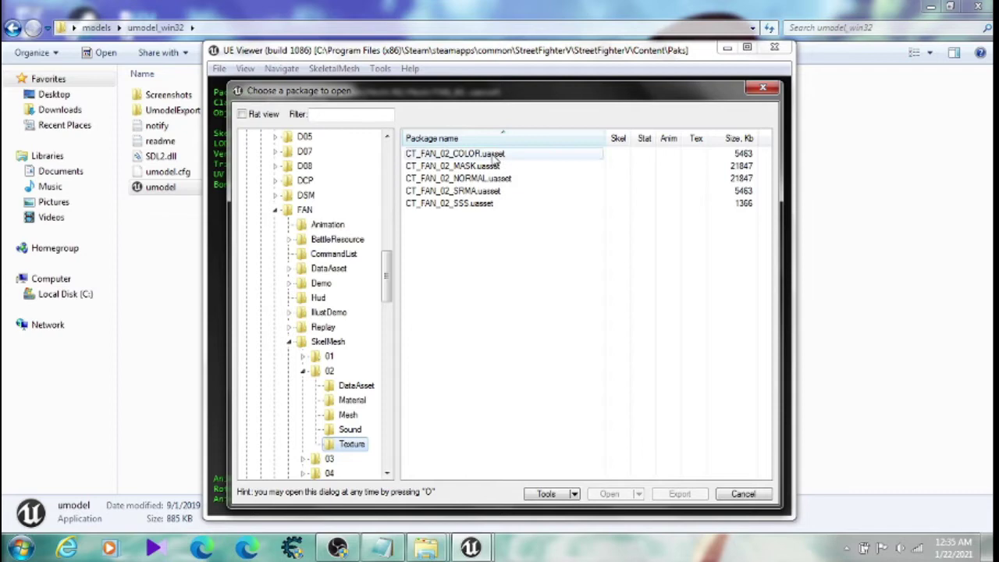
shift+click(484, 203)
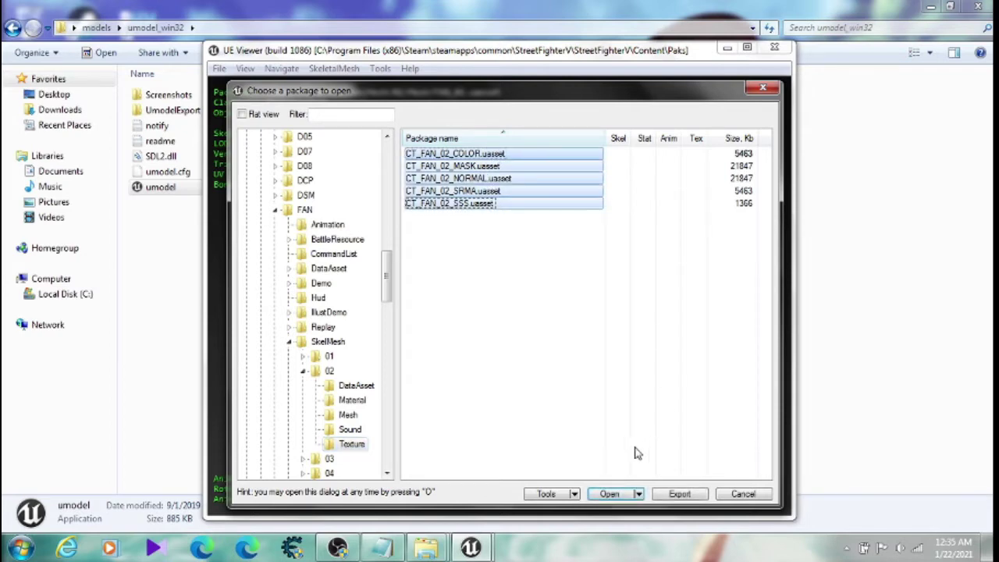
click(609, 495)
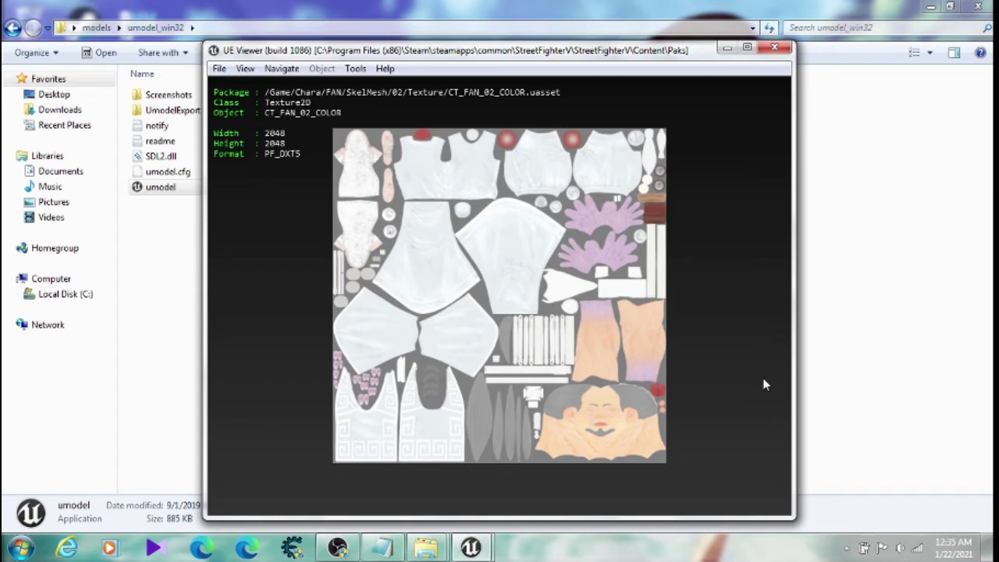
Page through the loaded textures to the MASK and NORMAL maps, then reopen the package chooser
key(Page_Down)
key(Page_Down)
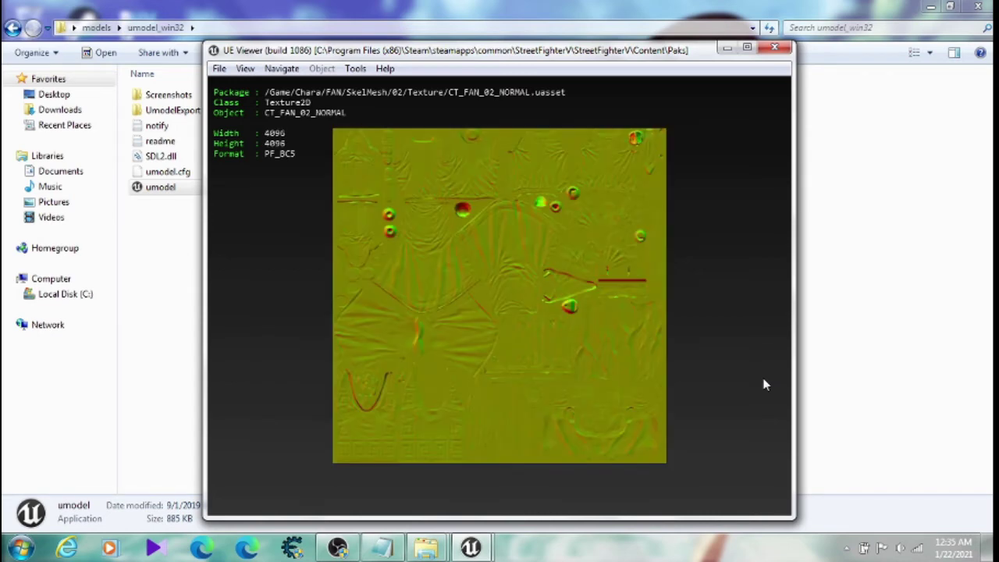
key(Page_Down)
key(Page_Down)
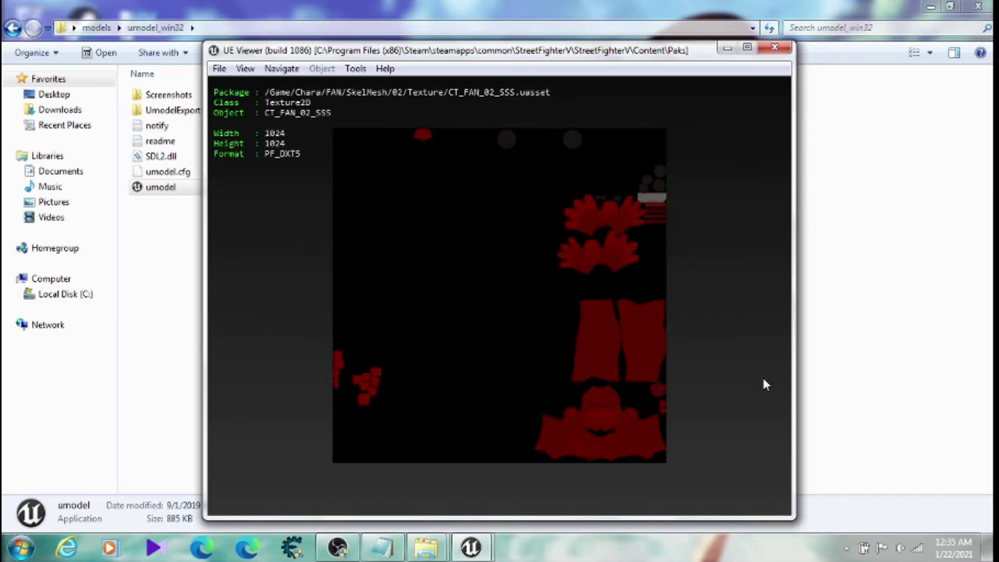
click(219, 68)
click(242, 85)
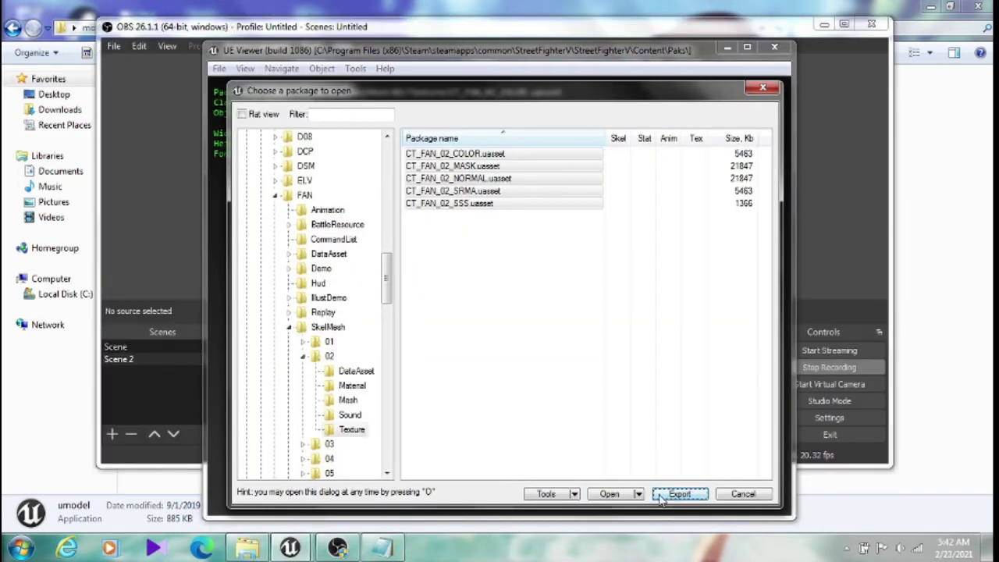
Export the selected CT_FAN_02 textures in TGA format to the UmodelExport path
click(680, 495)
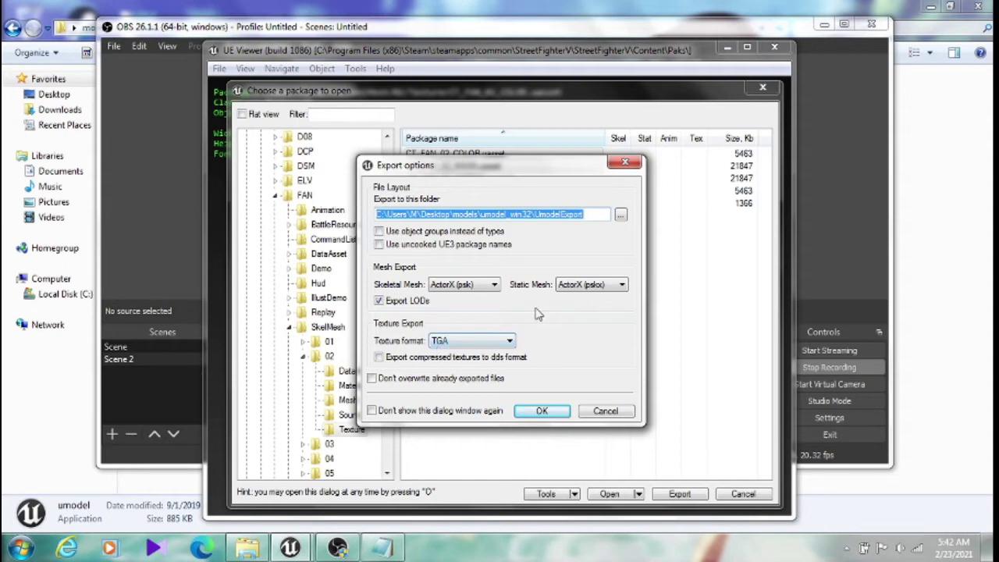
click(539, 410)
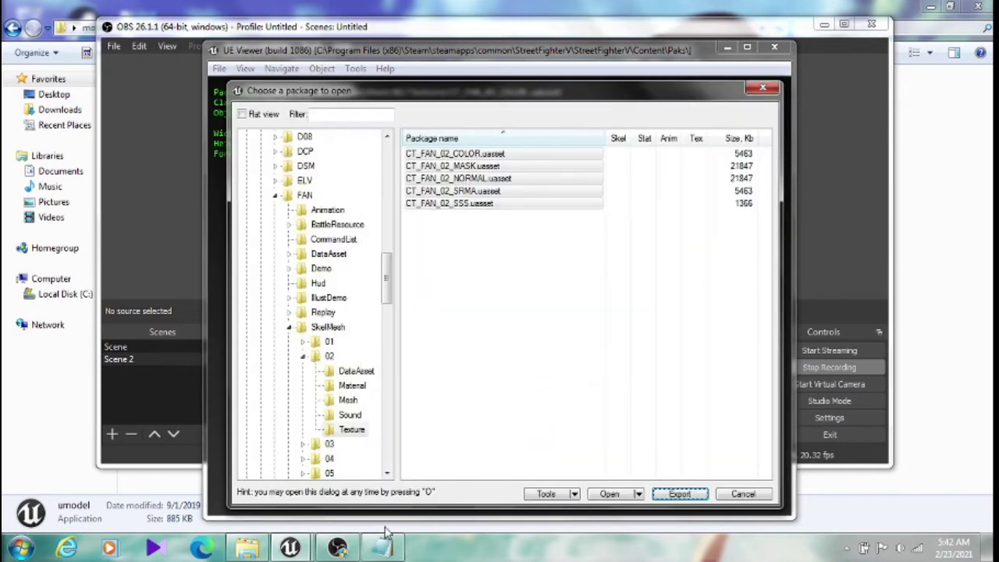
Browse UmodelExport > Game > Chara > FAN > SkelMesh > 02 > Texture and inspect CT_FAN_02_COLOR's details
click(247, 548)
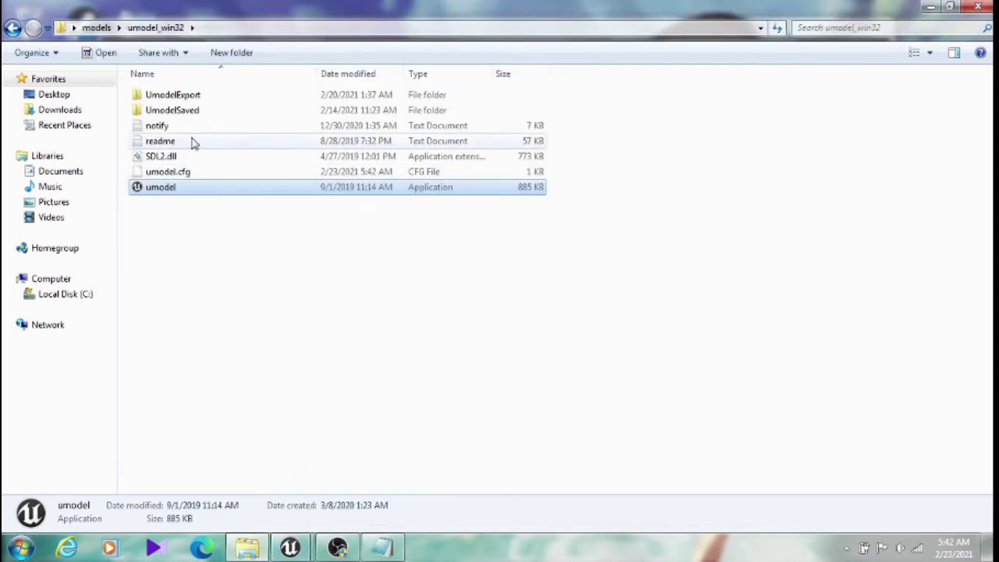
double_click(173, 95)
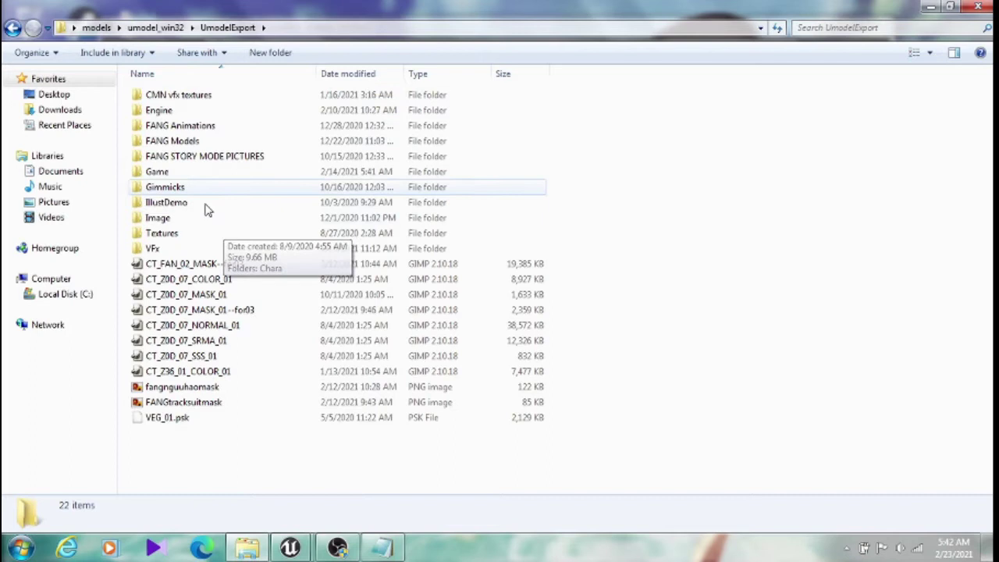
double_click(175, 173)
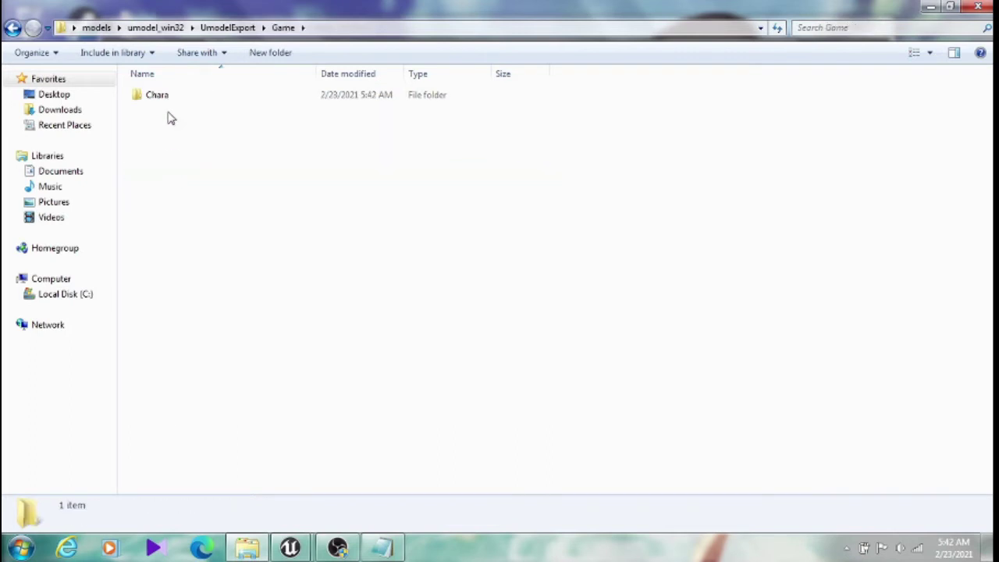
double_click(167, 96)
double_click(169, 96)
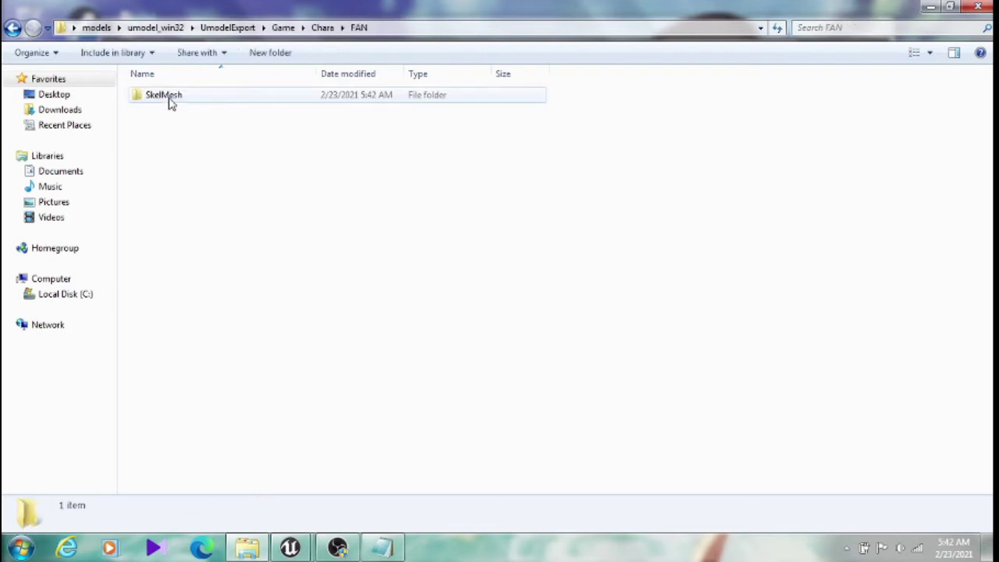
double_click(169, 100)
double_click(170, 100)
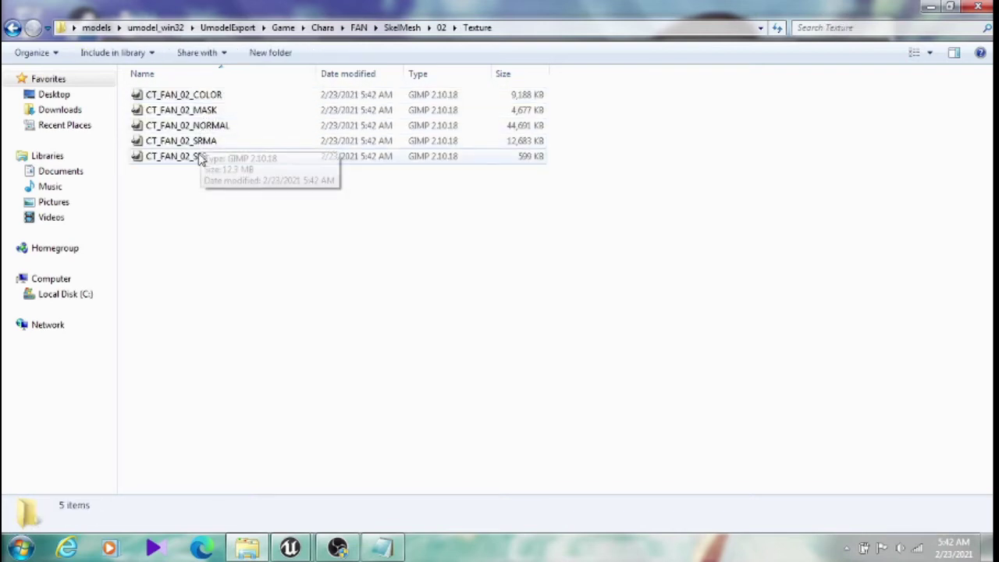
click(205, 99)
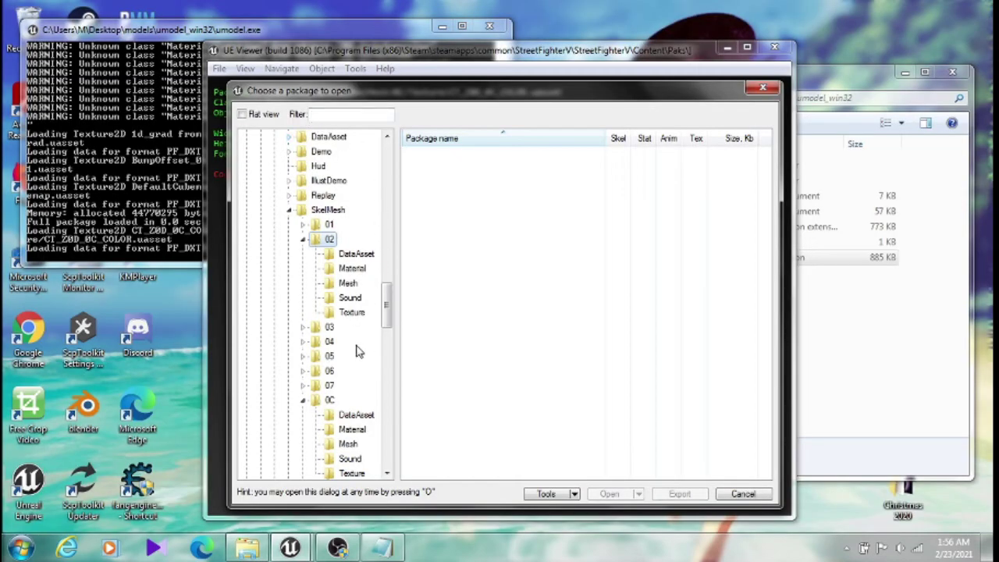
Save all CM_FAN_02 material packages, Apex through Skin_VT2, to UmodelSaved
click(350, 270)
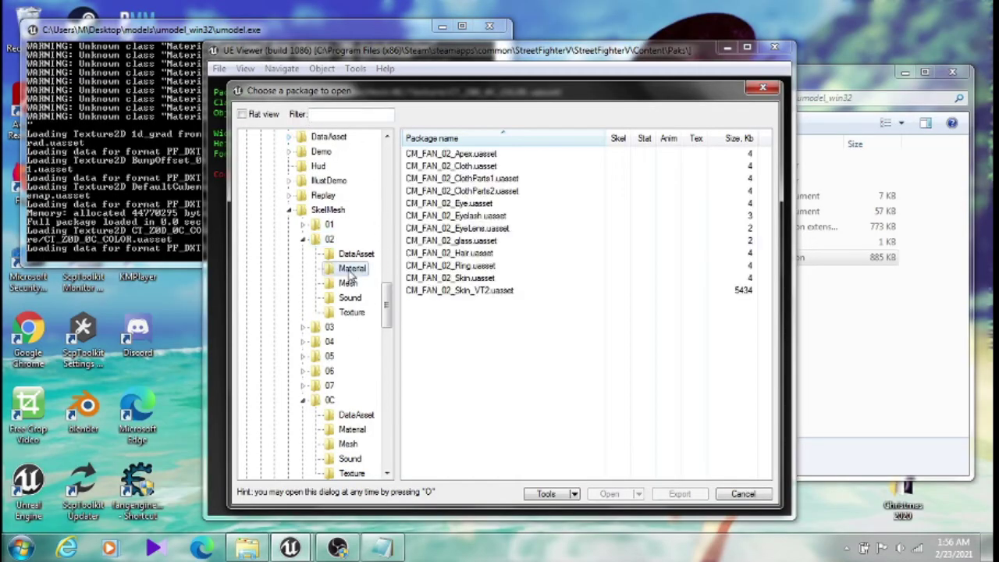
click(456, 154)
shift+click(488, 290)
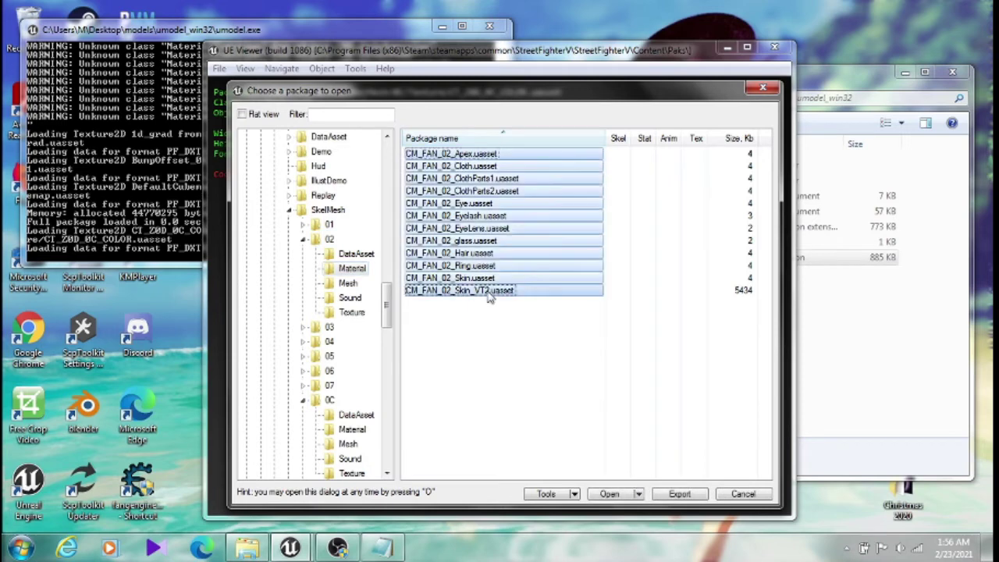
click(575, 495)
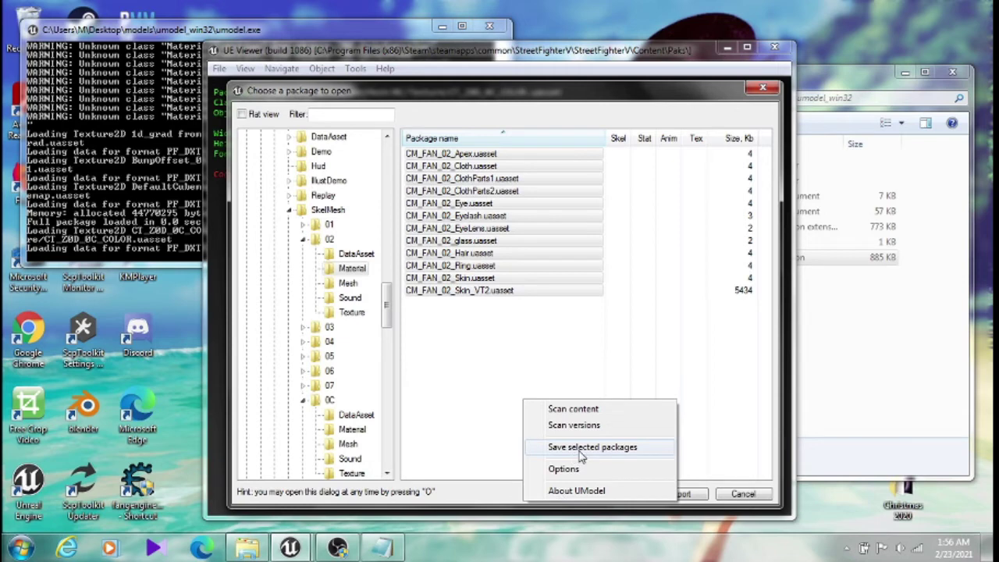
click(582, 452)
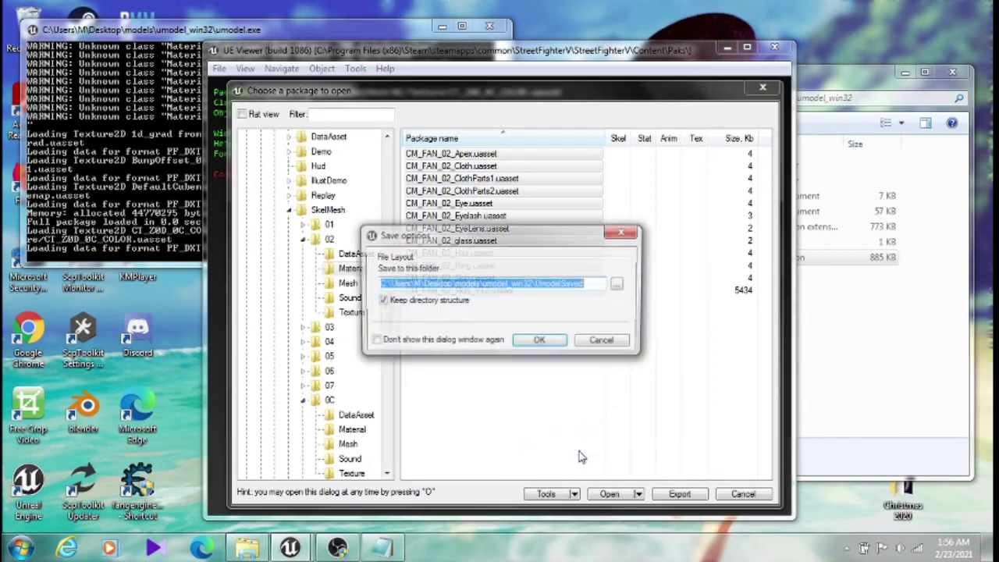
click(540, 341)
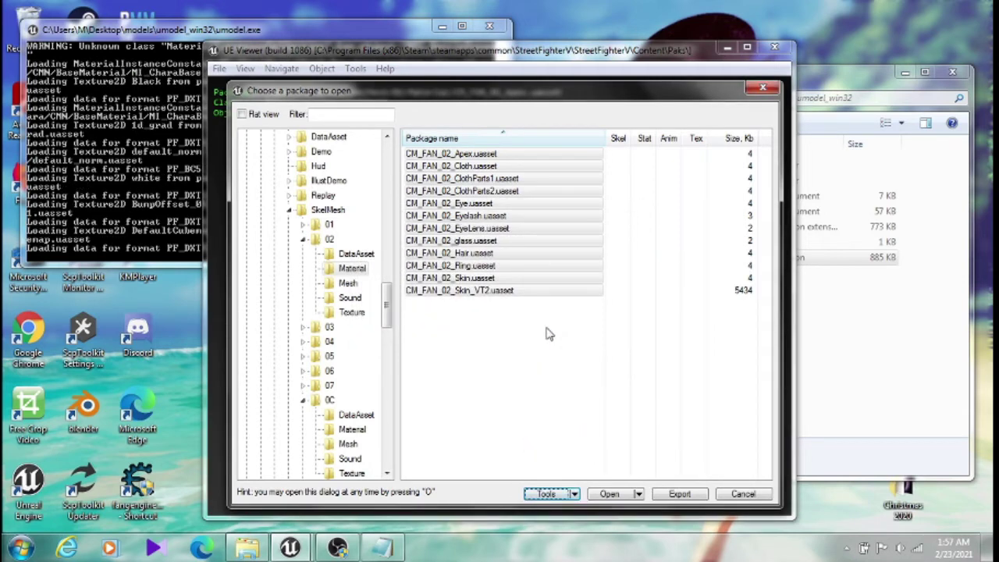
Save the four DA_FAN data asset packages, starting at DA_FAN_Costume_02, to UmodelSaved
click(356, 254)
click(449, 155)
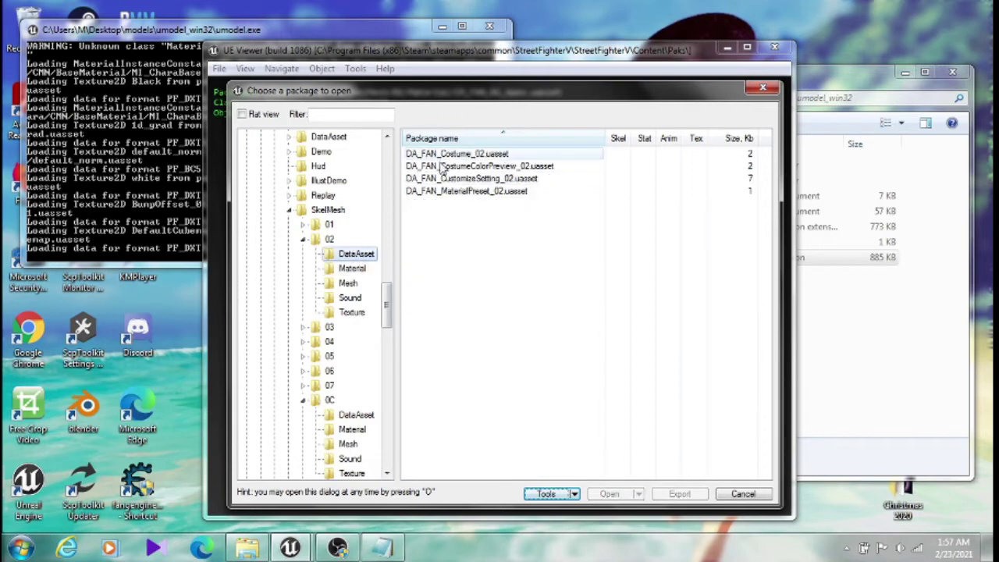
shift+click(468, 191)
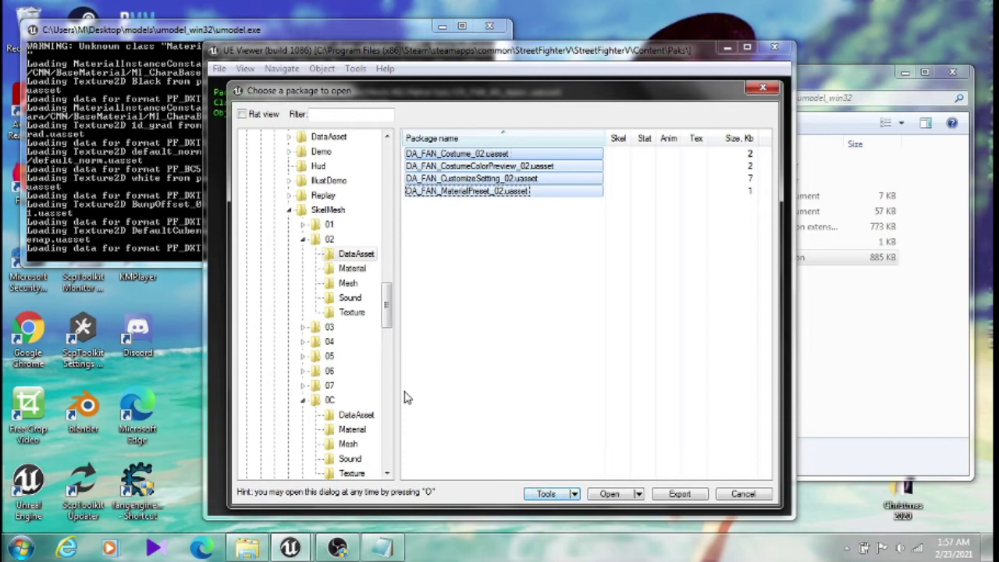
click(556, 494)
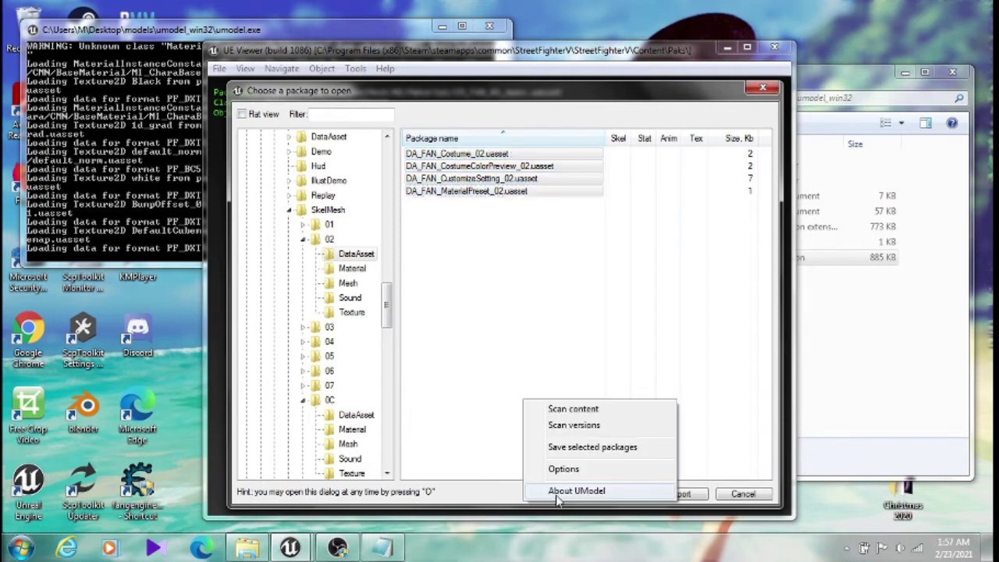
click(572, 450)
click(547, 345)
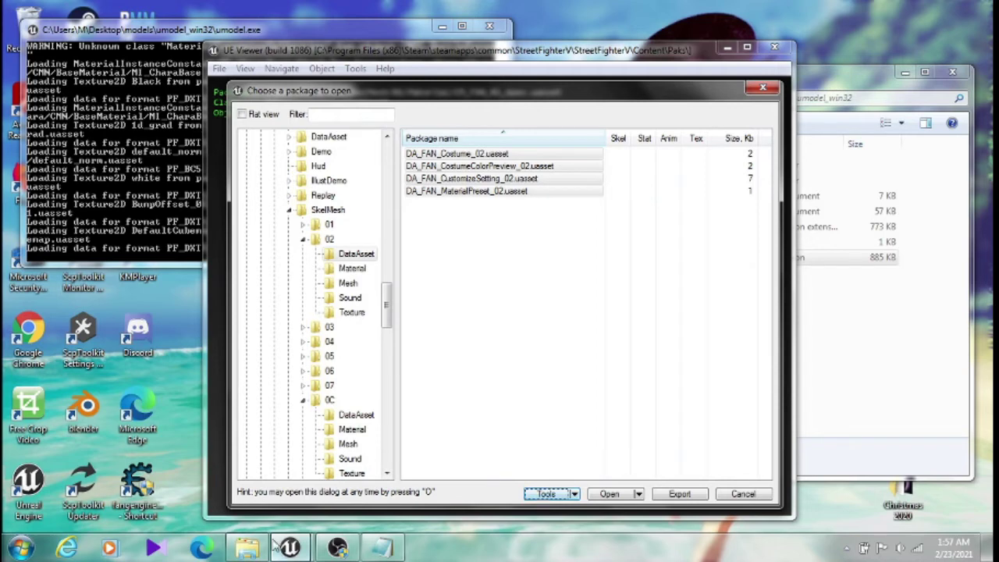
Open UmodelSaved > Chara > FAN > 02 > DataAsset to check the saved data assets
click(244, 549)
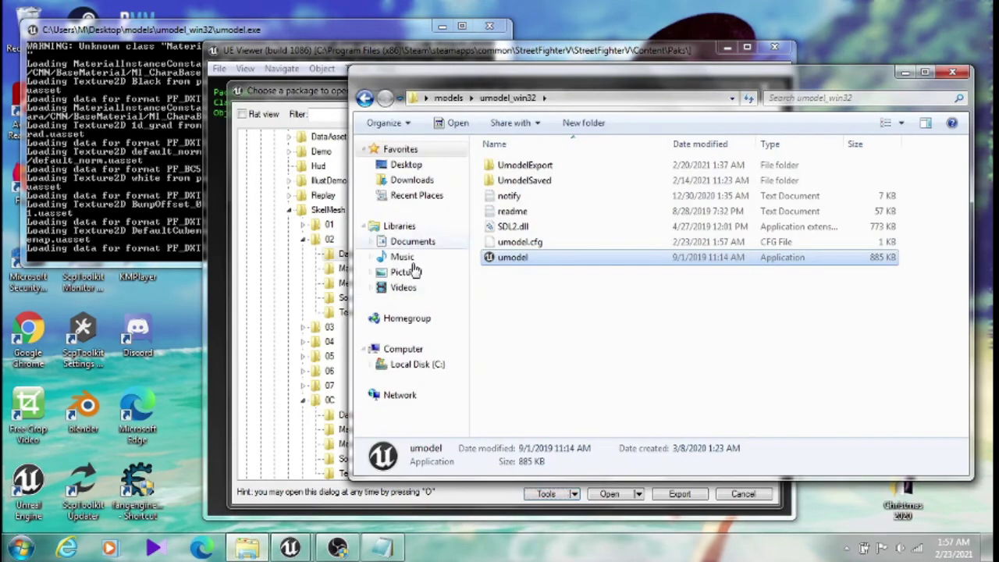
double_click(549, 182)
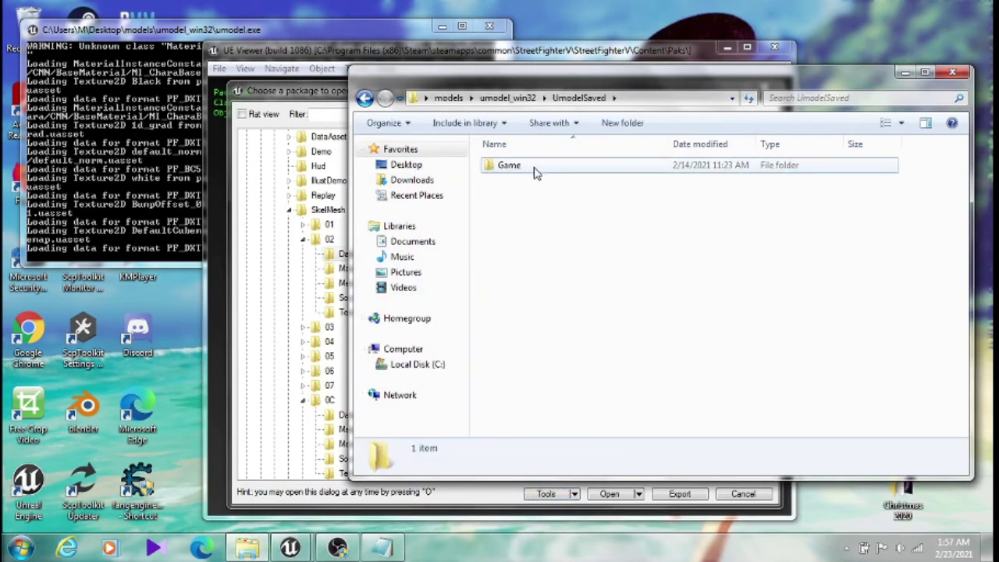
double_click(536, 166)
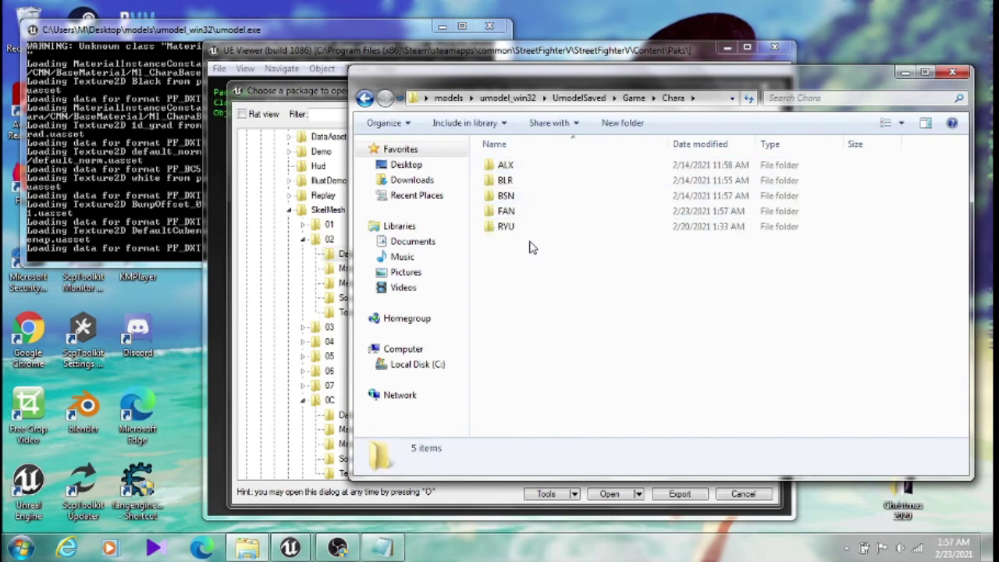
double_click(520, 212)
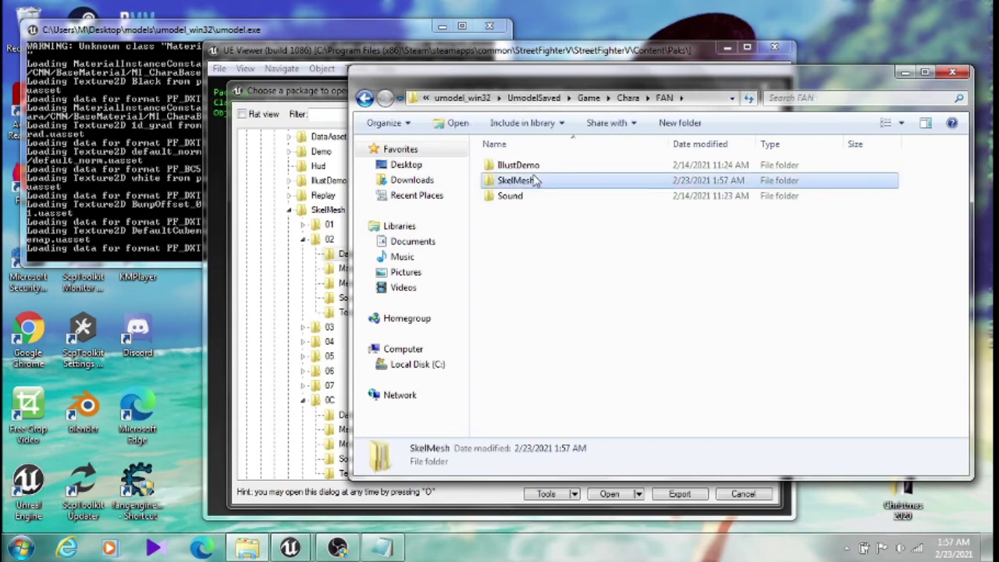
double_click(536, 179)
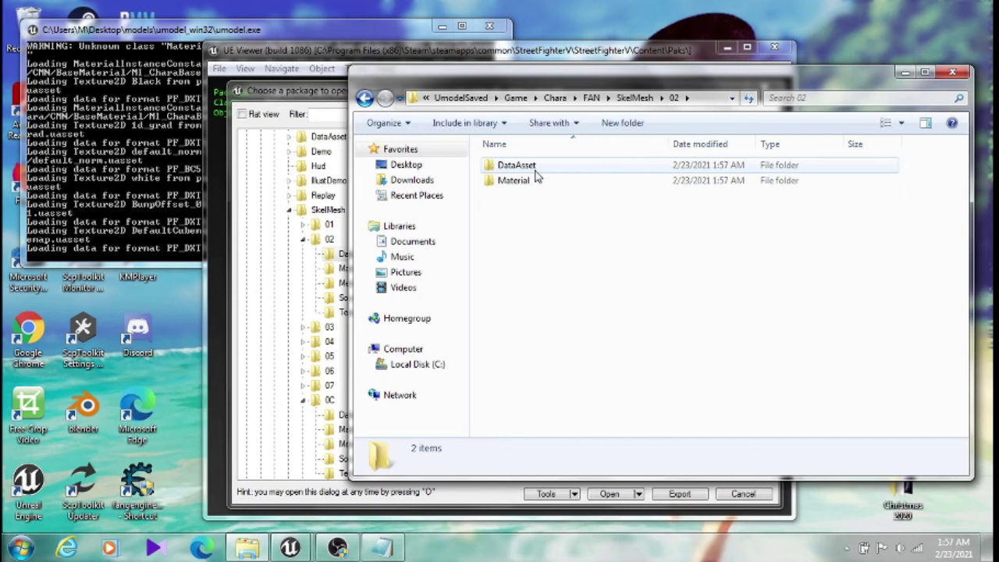
double_click(535, 169)
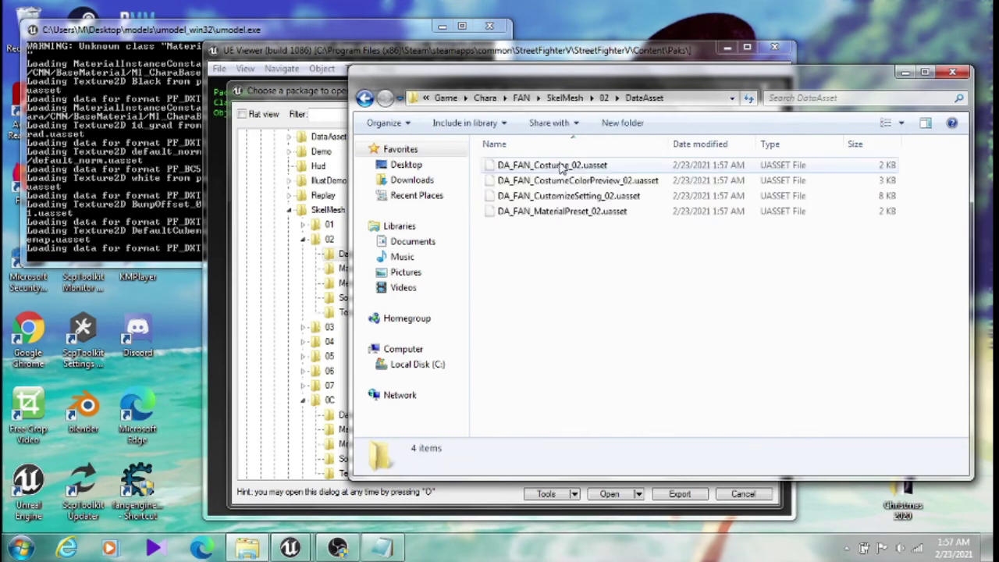
Return to the costume 02 folder and check the saved Material folder
click(365, 99)
double_click(541, 181)
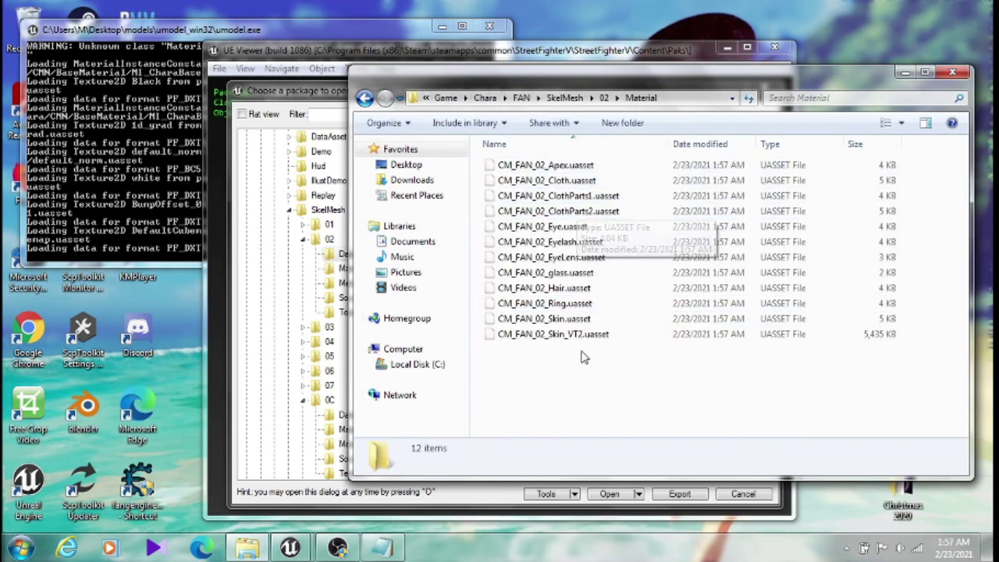
click(365, 98)
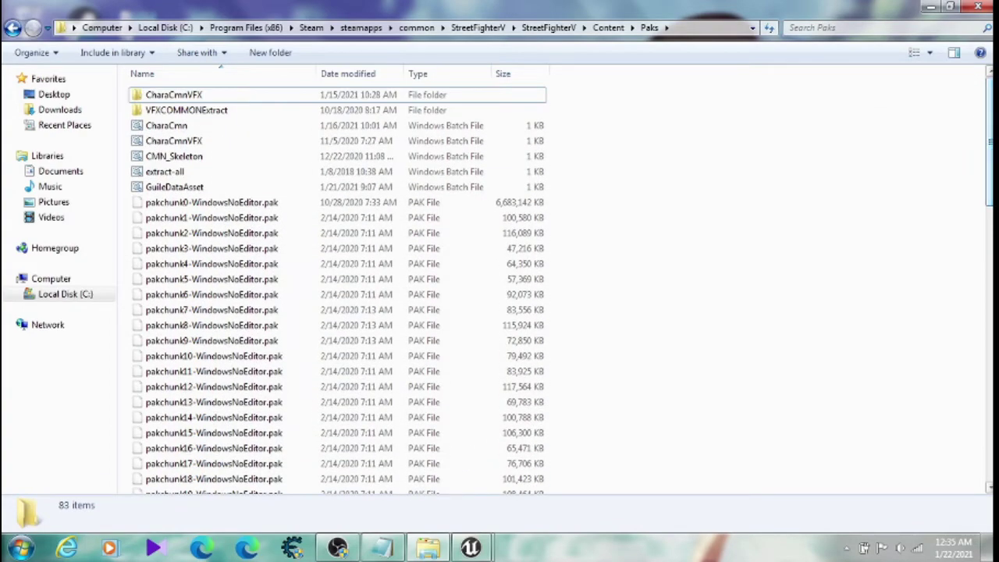
Open the GuileDataAsset batch file in Notepad and position the window
click(16, 554)
click(54, 174)
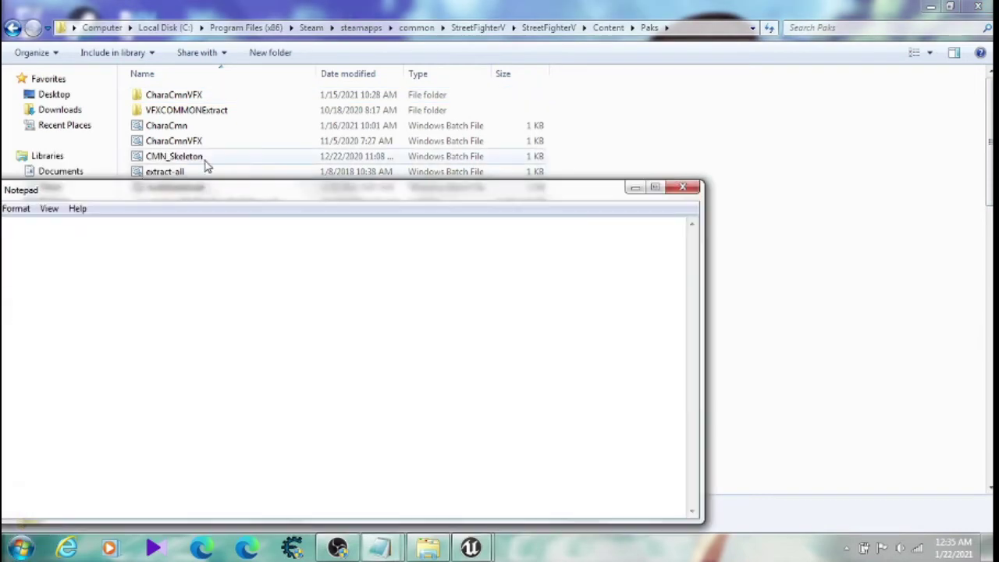
mouse_move(170, 191)
mouse_down()
mouse_move(184, 197)
mouse_move(502, 122)
mouse_up()
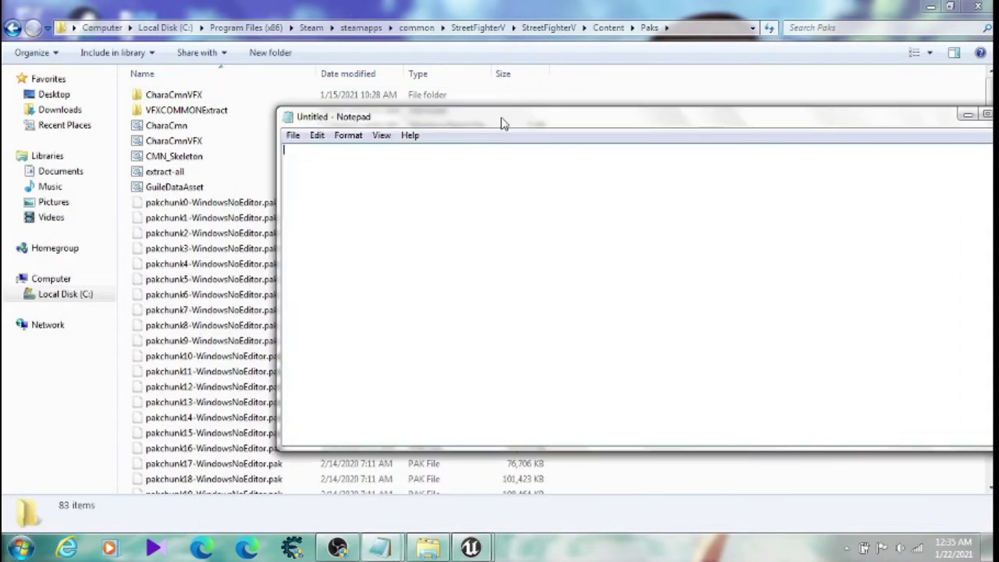
drag(184, 189, 477, 243)
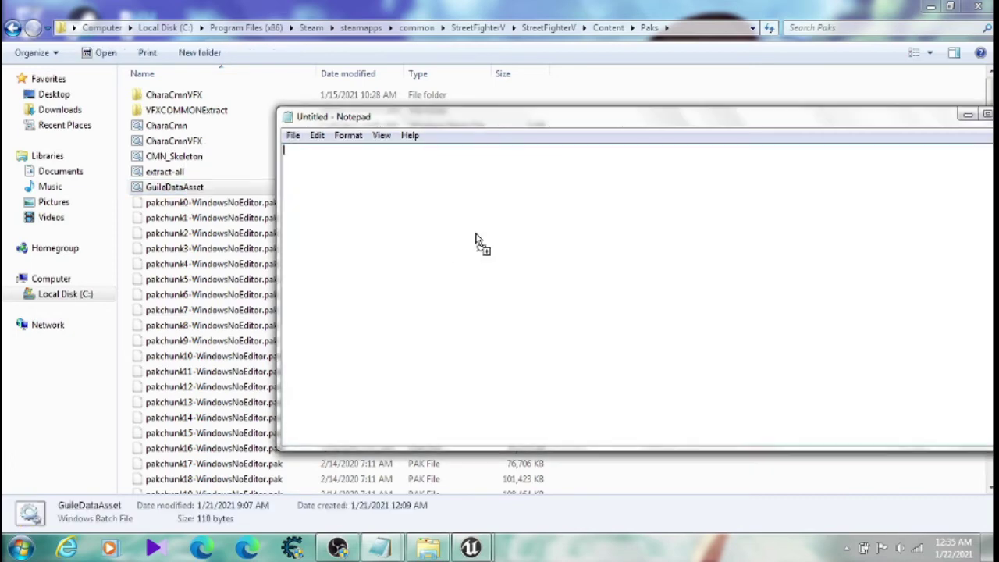
drag(493, 119, 355, 135)
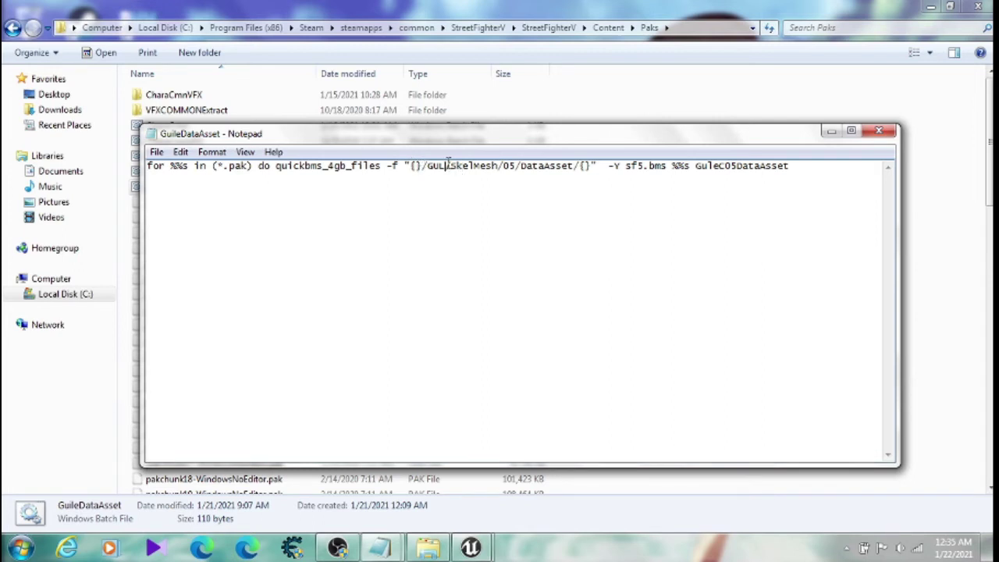
Retarget the command path to FAN/SkelMesh/02 and rename the output FANGCostume2
drag(446, 166, 428, 166)
text(FAN)
drag(577, 165, 521, 172)
key(Delete)
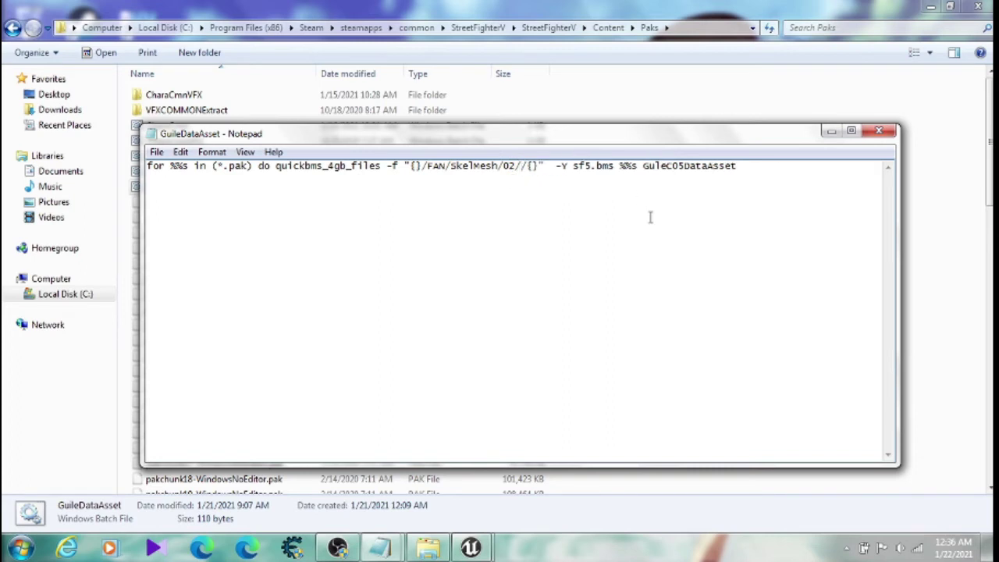
click(524, 167)
key(BackSpace)
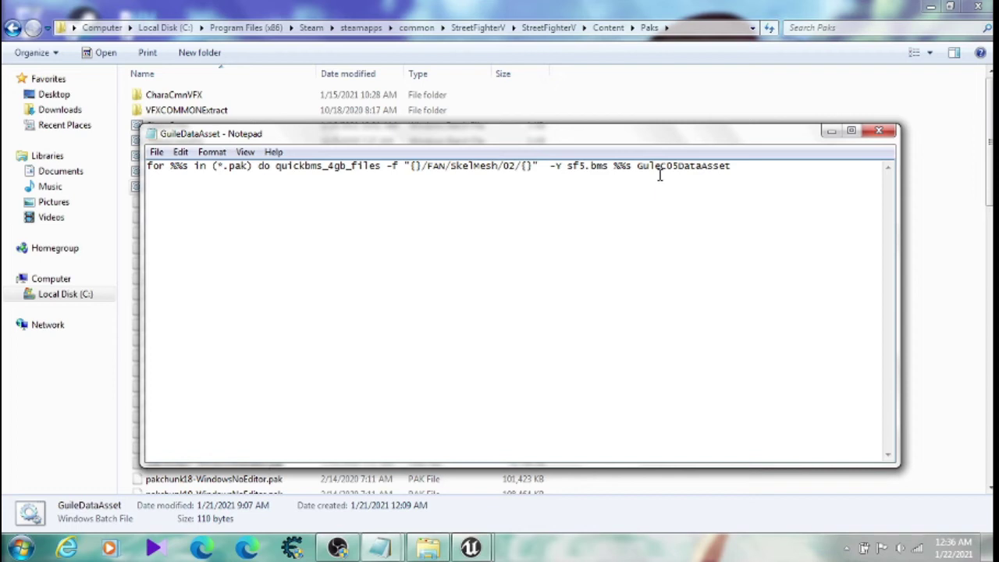
drag(636, 166, 744, 167)
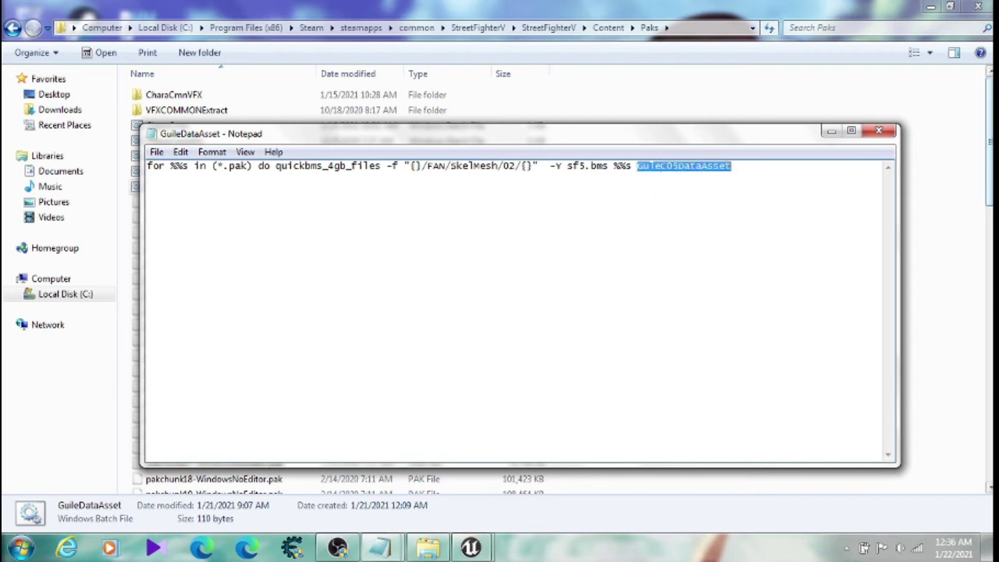
text(FANGCostume2)
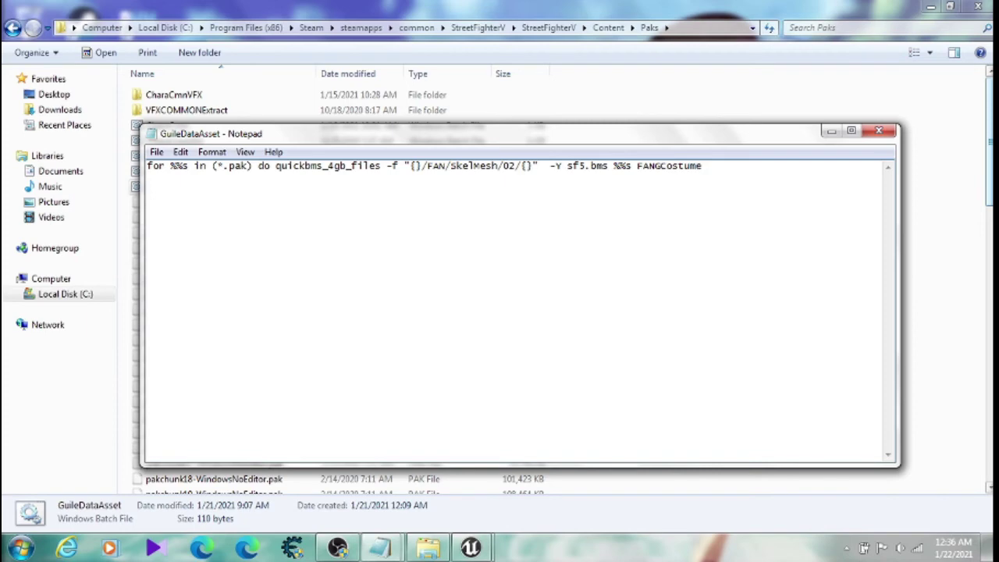
Save the edited command as a new batch file named FANGCostume2.bat
click(156, 152)
click(178, 219)
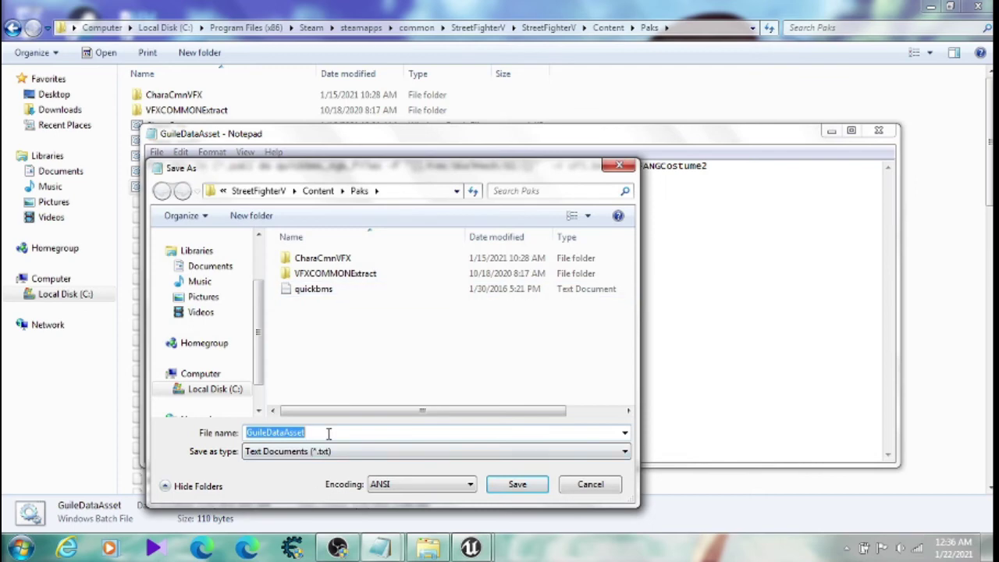
key(BackSpace)
text(FANGCostume2.bat)
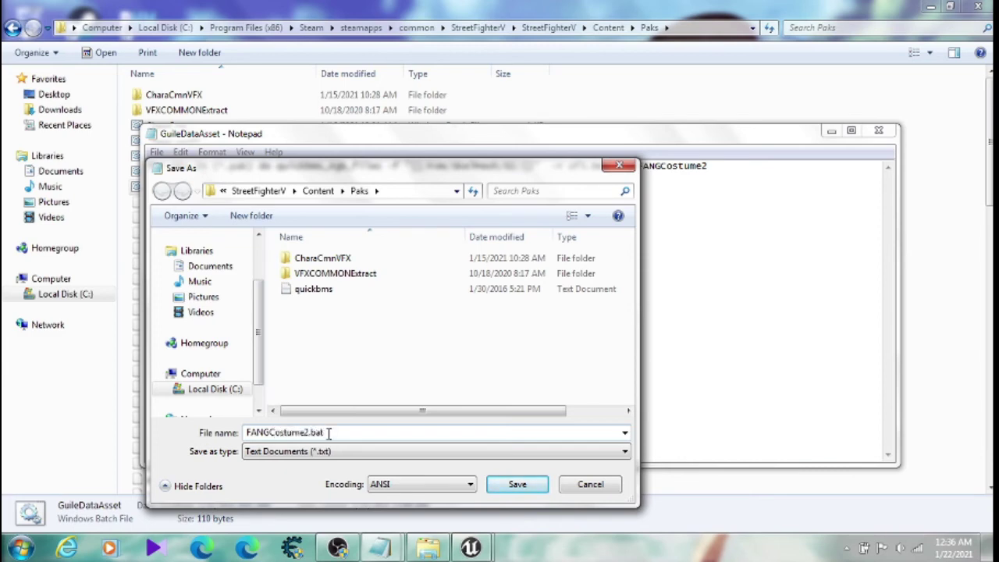
click(515, 484)
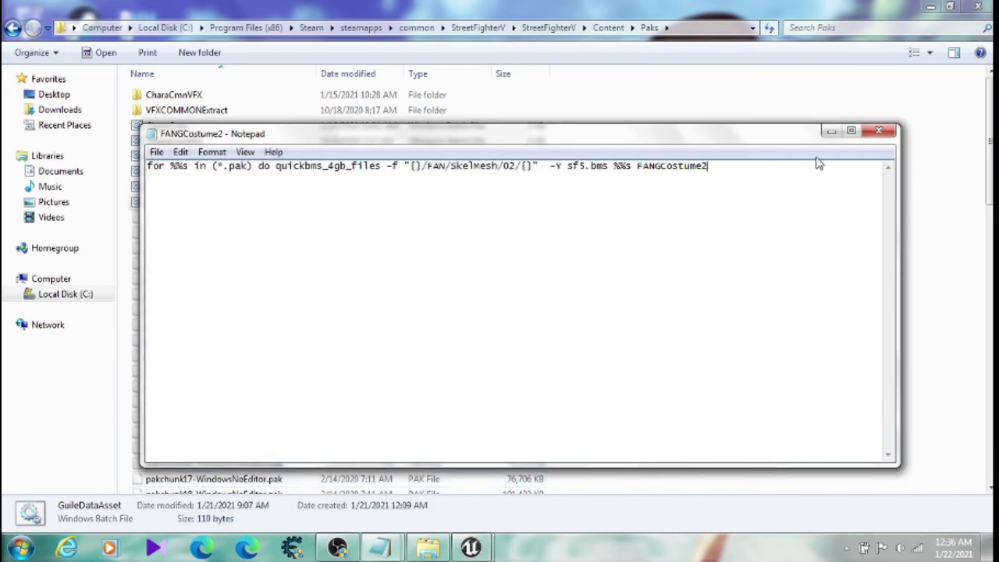
Run FANGCostume2.bat and browse its output down to Chara\FAN\SkelMesh\02
click(879, 130)
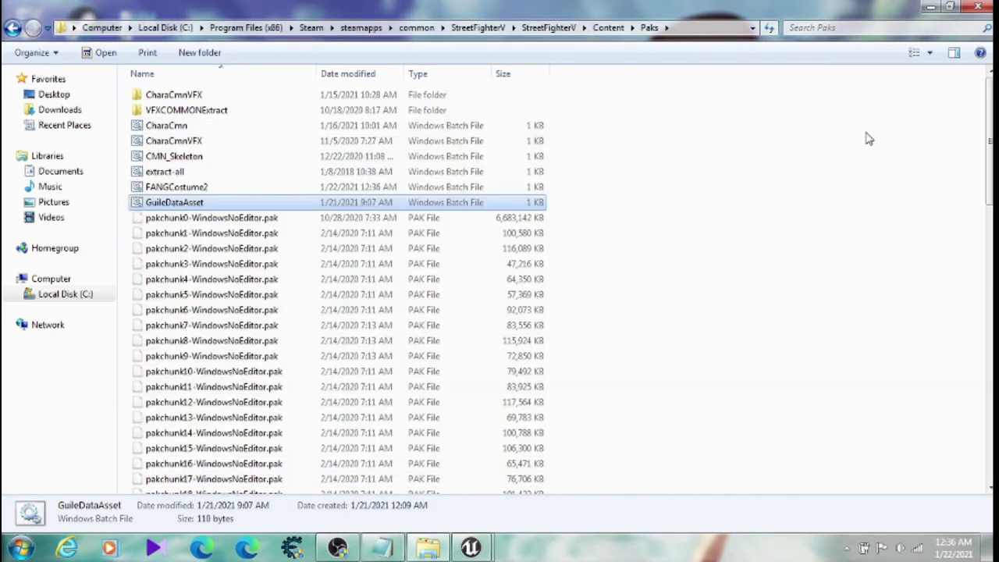
double_click(168, 188)
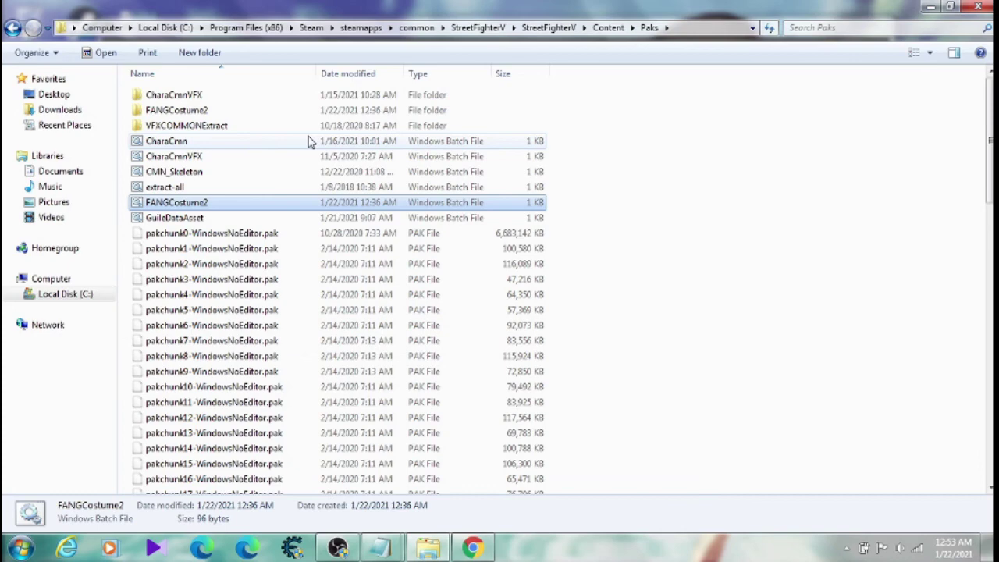
double_click(201, 112)
double_click(209, 95)
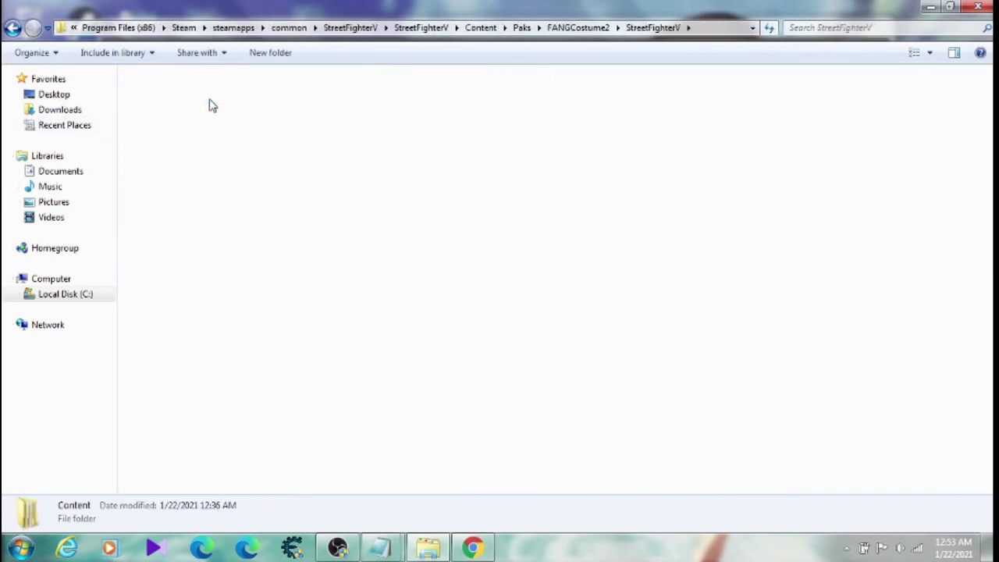
double_click(211, 97)
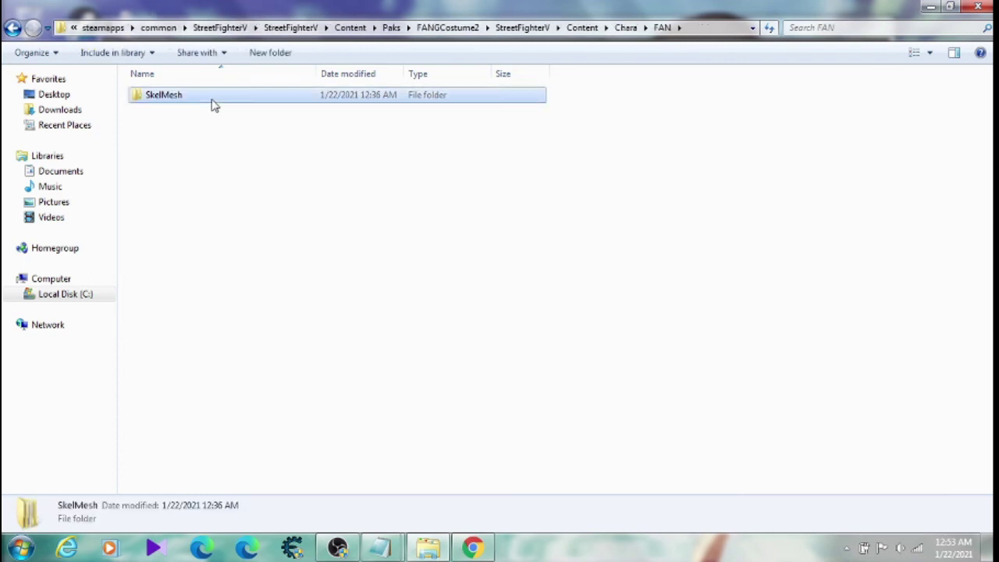
double_click(212, 100)
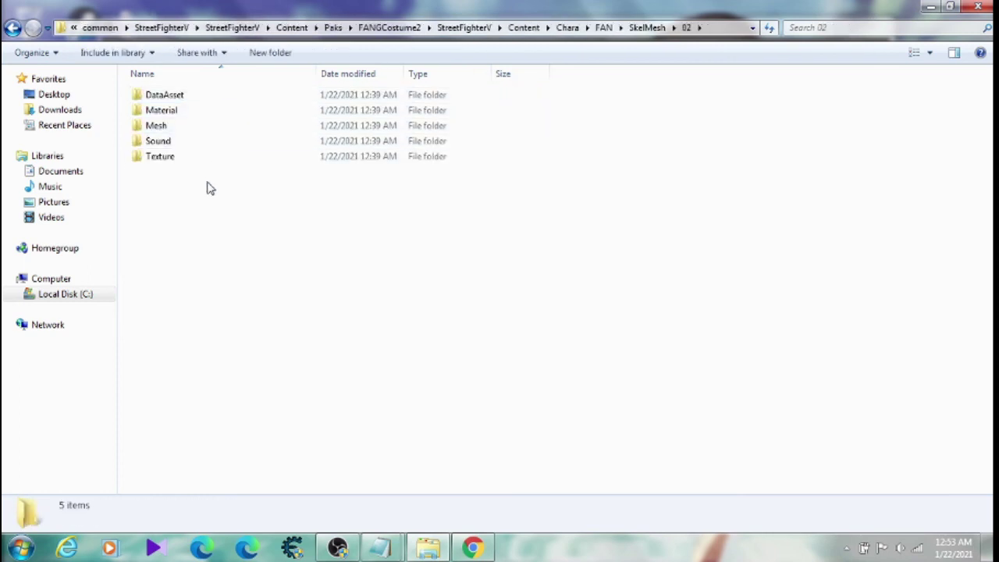
Check the extracted Material and DataAsset folders inside the 02 folder
click(210, 114)
double_click(211, 114)
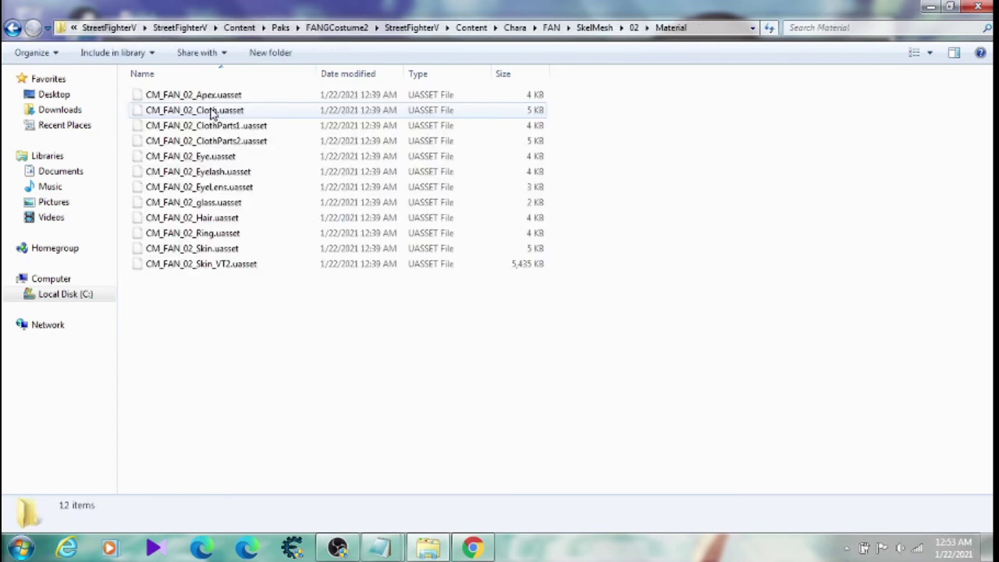
click(11, 28)
double_click(164, 95)
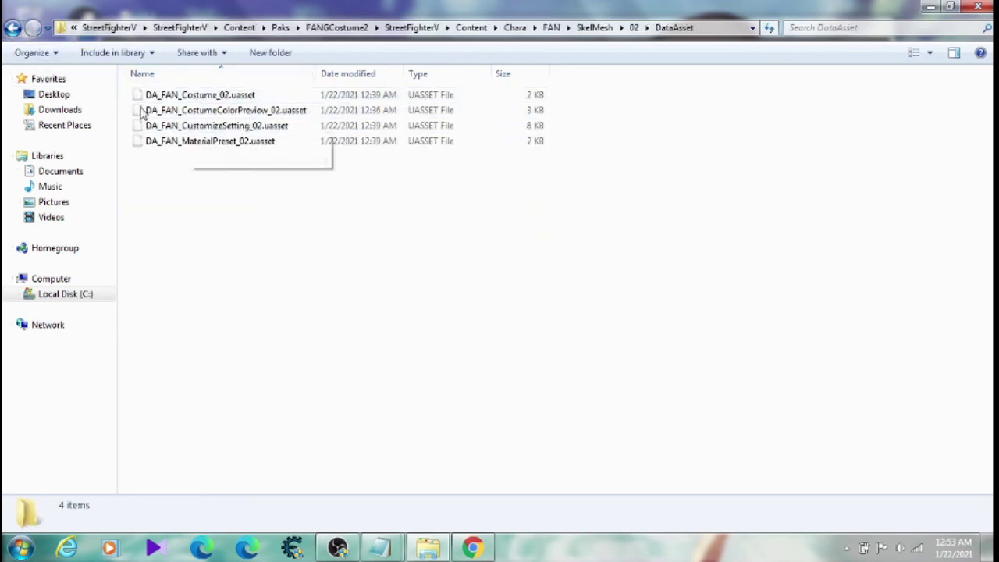
click(12, 27)
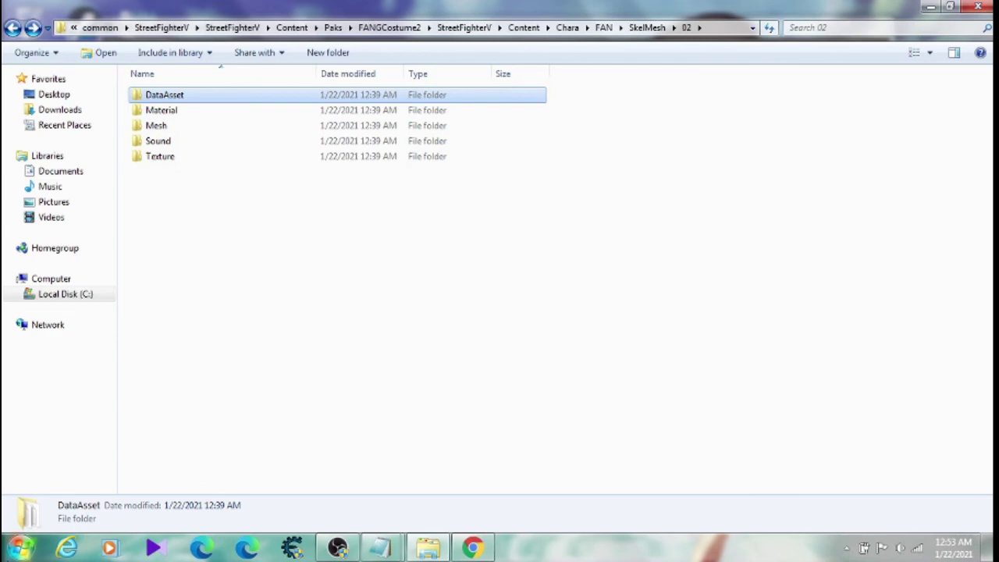
click(21, 548)
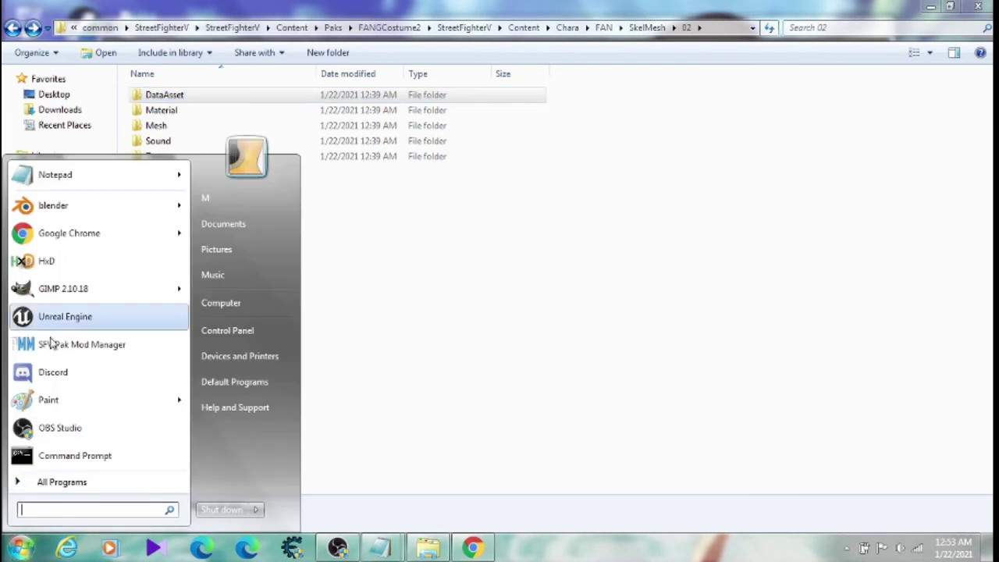
Launch HxD as a window beside the Explorer folders
click(78, 268)
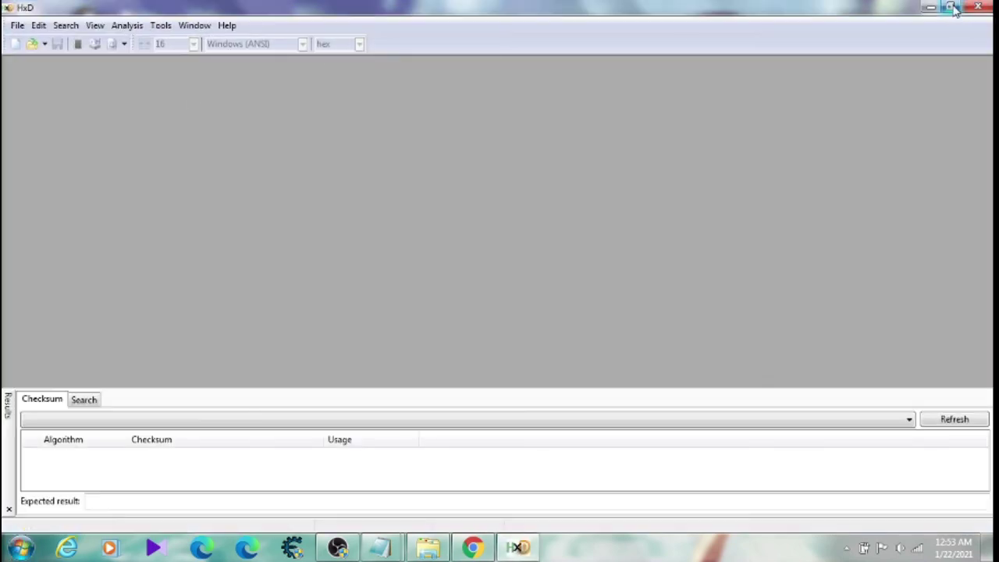
click(952, 7)
drag(219, 210, 459, 162)
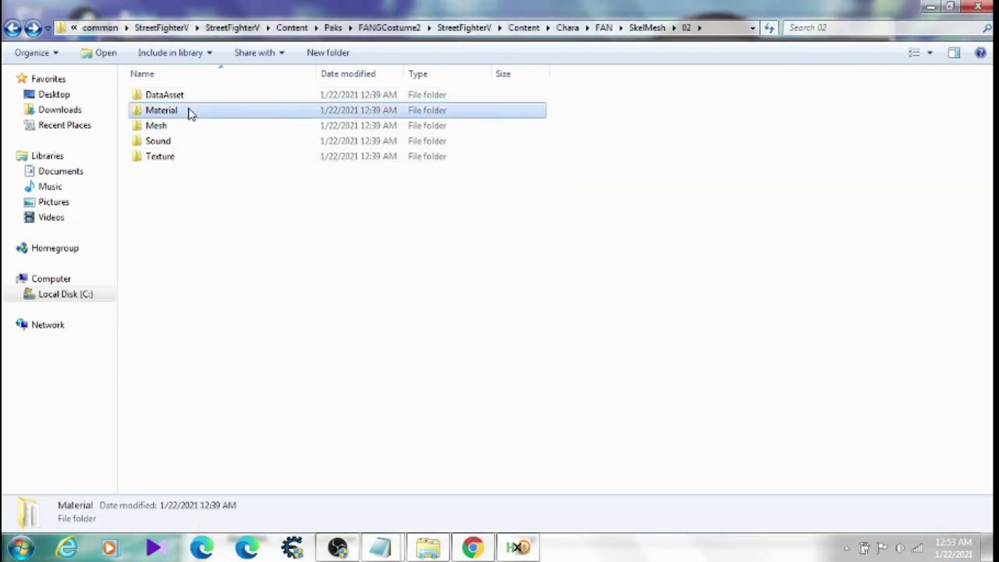
Load the six FAN 02 Material .uasset files into HxD, inspect their hex, then close them
double_click(189, 112)
mouse_move(248, 272)
mouse_down()
mouse_move(225, 279)
mouse_move(214, 192)
mouse_move(234, 249)
mouse_up()
click(517, 546)
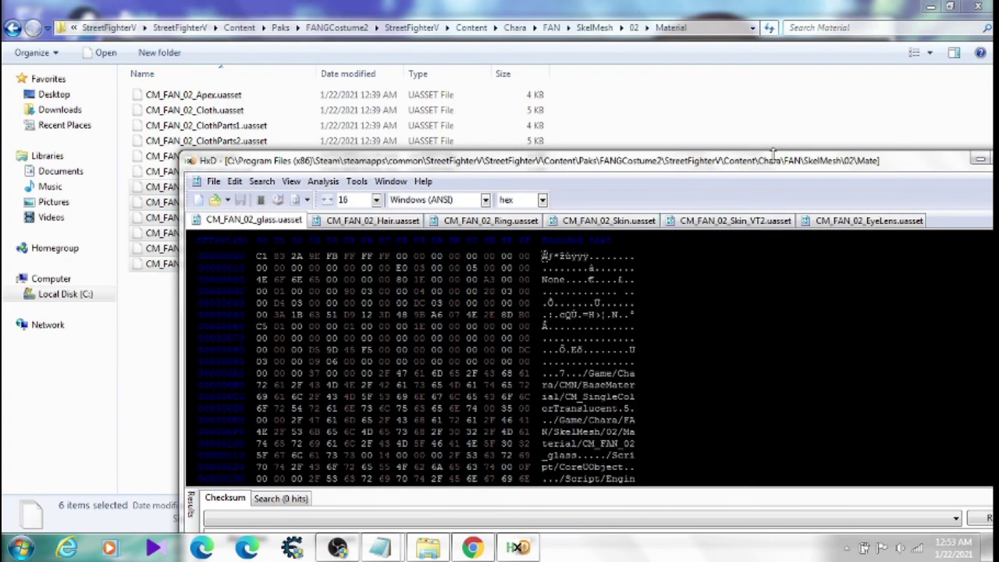
drag(772, 160, 632, 36)
scroll(387, 191, down, 3)
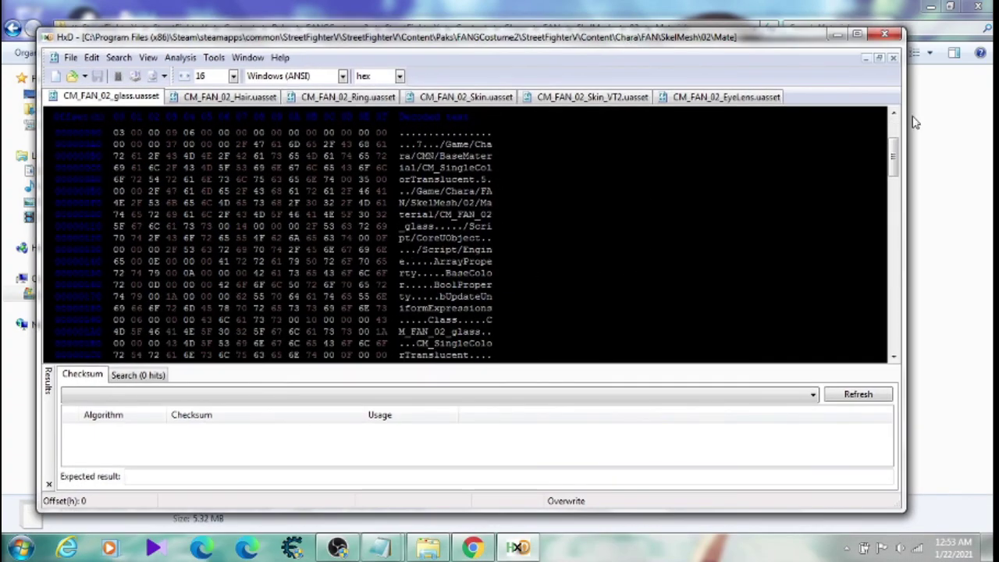
click(893, 57)
click(894, 58)
click(894, 58)
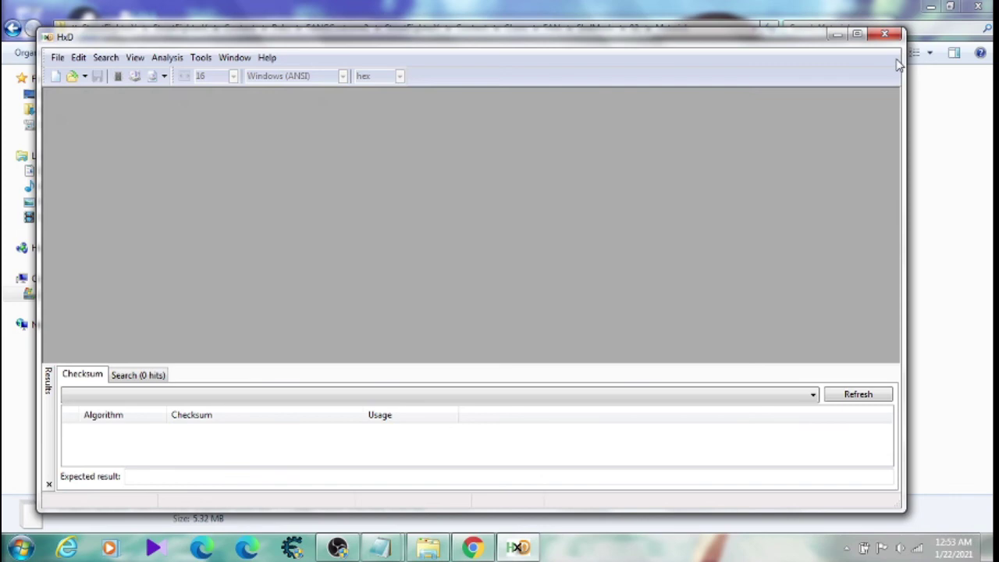
drag(839, 39, 899, 193)
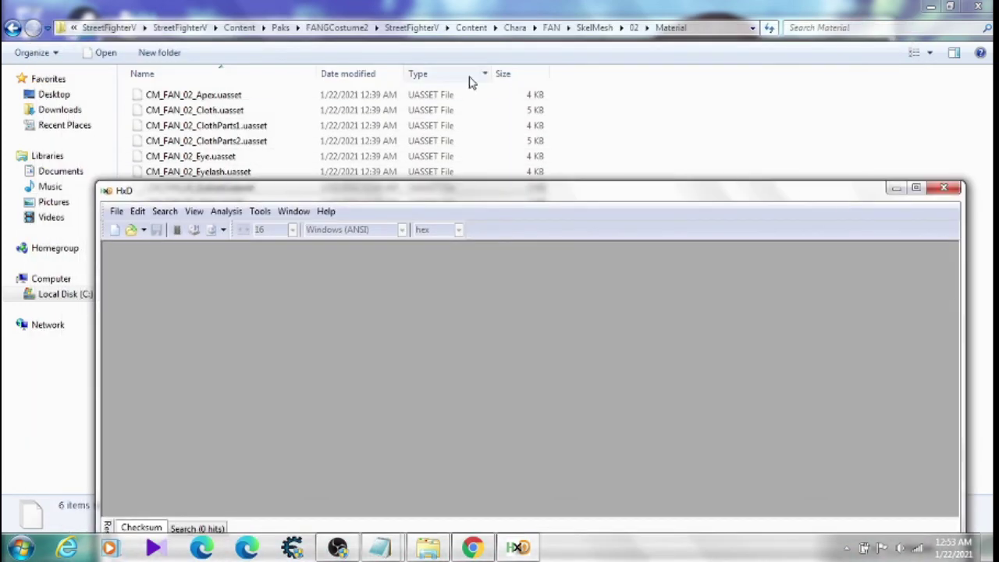